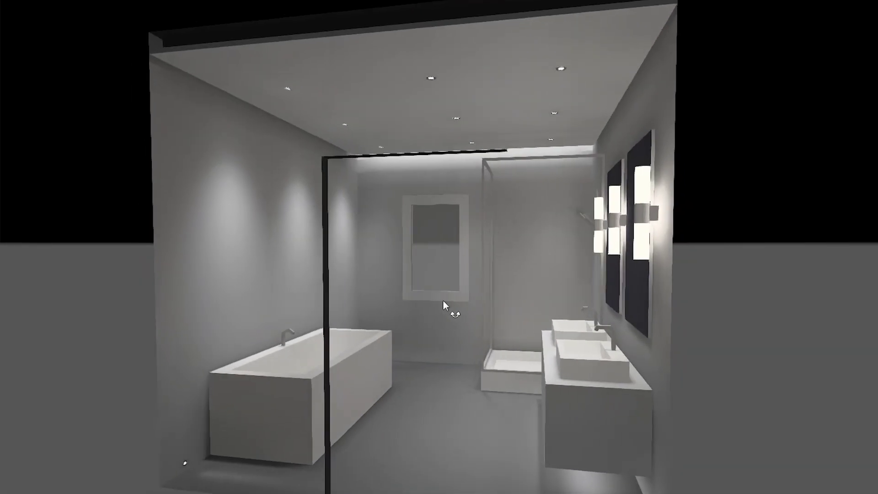
left_click_drag(442, 300, 175, 283)
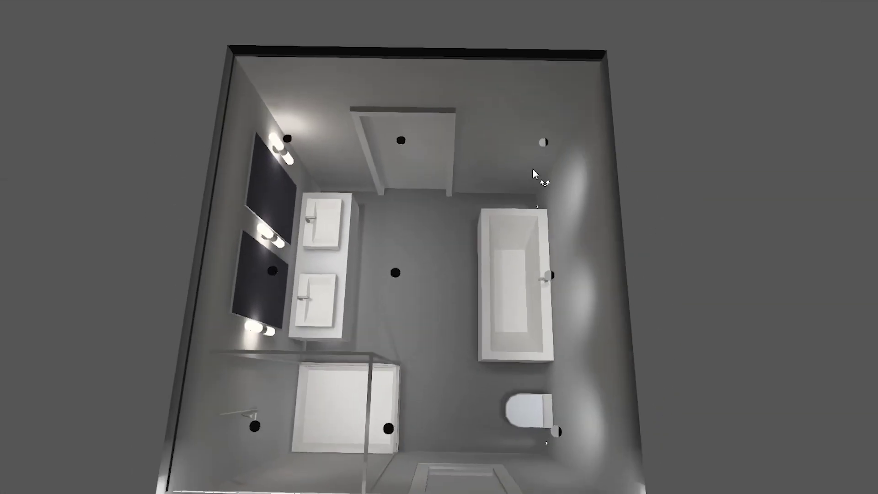
left_click_drag(532, 174, 420, 347)
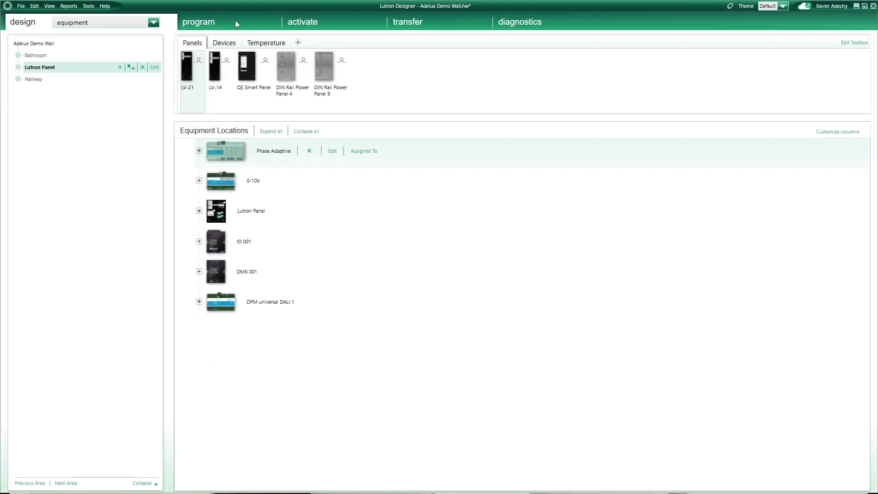
Open occupancy programming for the Bathroom area and set its program type to Conditional.
left_click(238, 20)
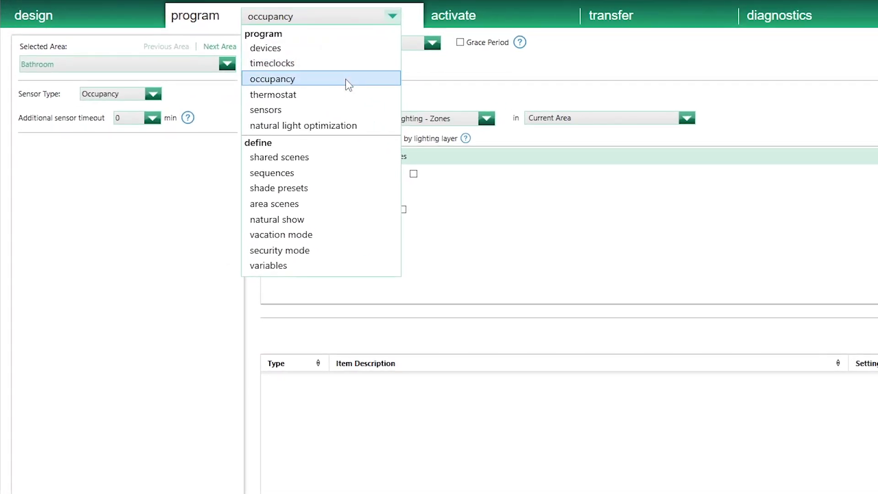
left_click(348, 82)
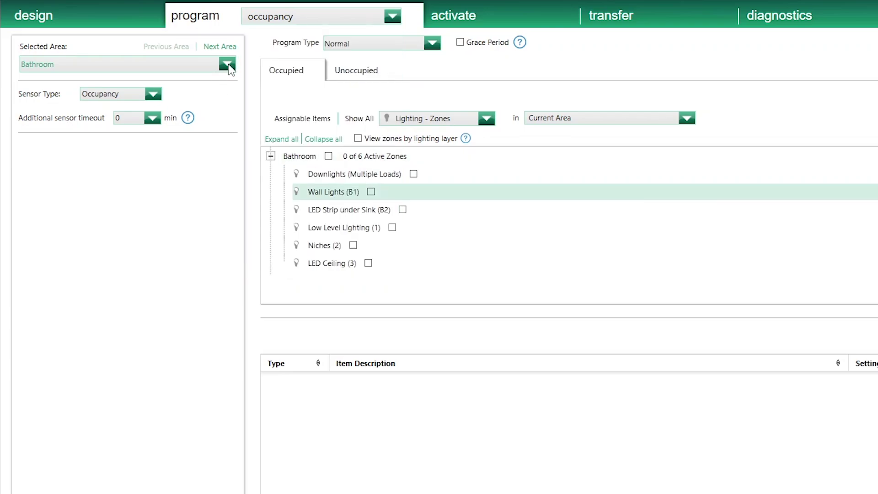
left_click(227, 64)
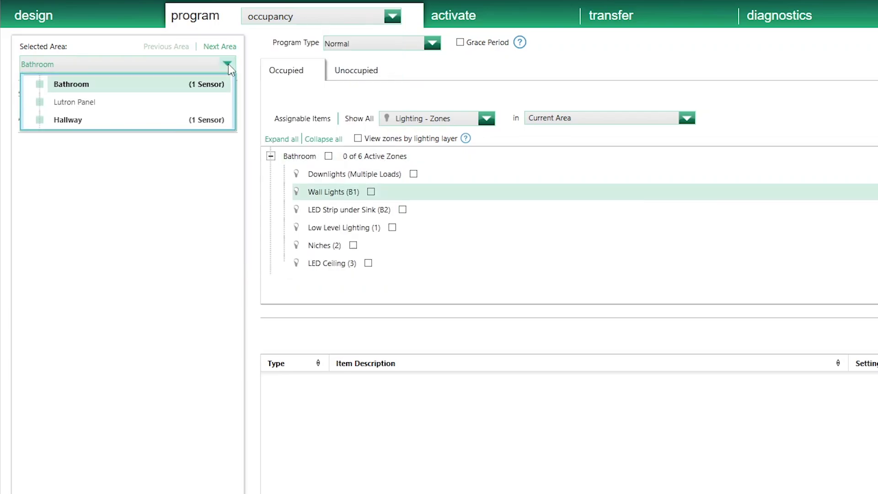
left_click(140, 87)
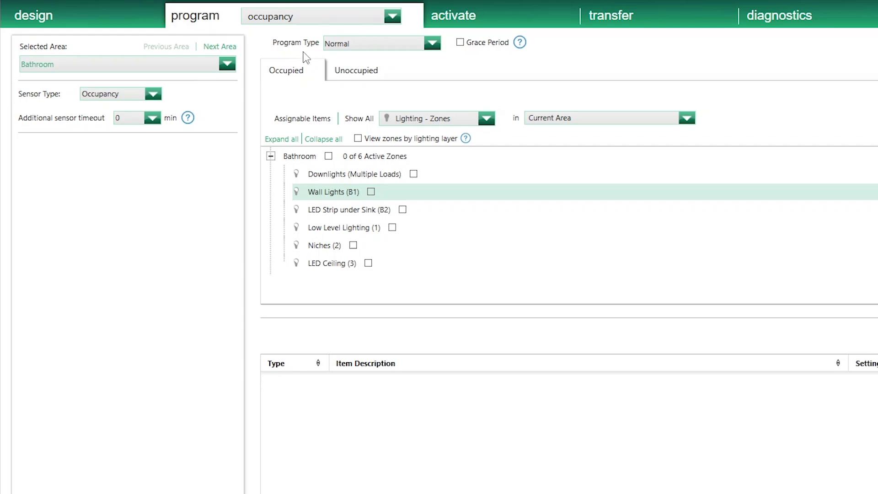
left_click(434, 43)
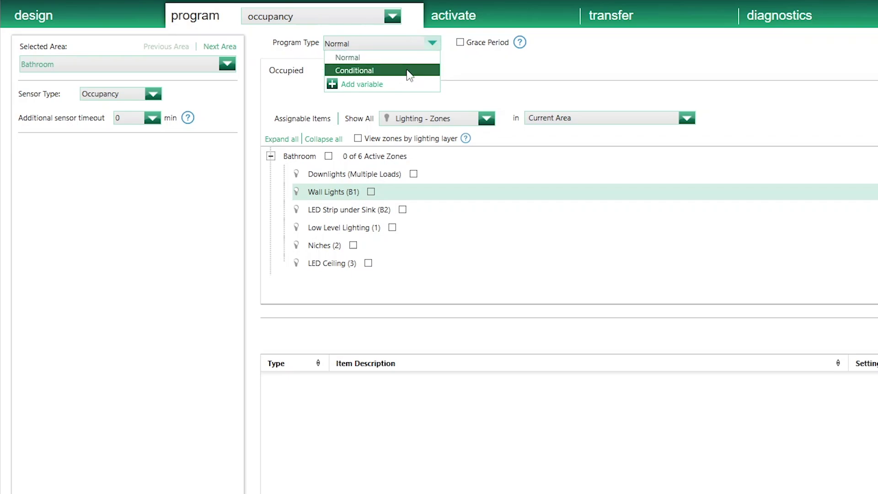
left_click(382, 71)
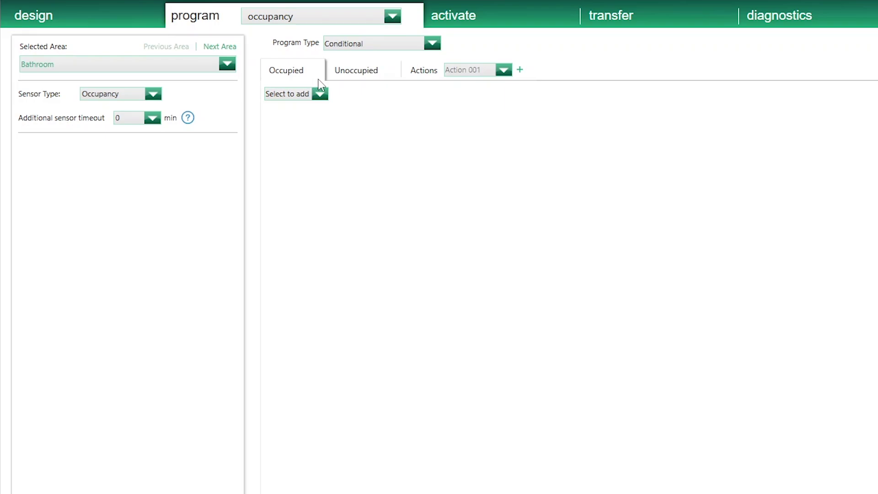
Add a Time of Day condition to the Bathroom's Occupied program.
left_click(322, 94)
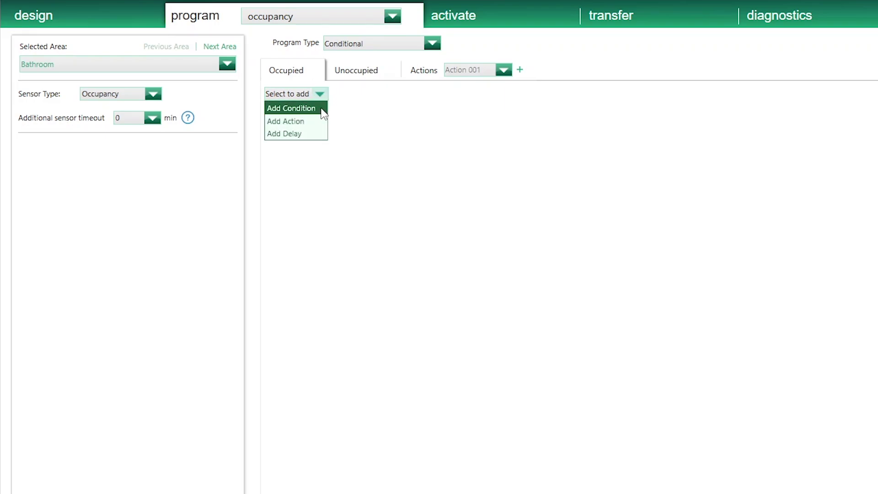
left_click(323, 109)
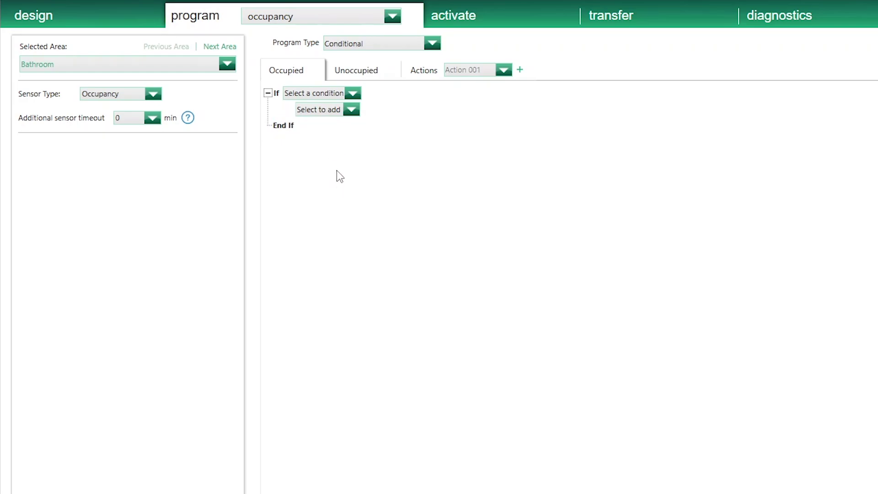
left_click(356, 95)
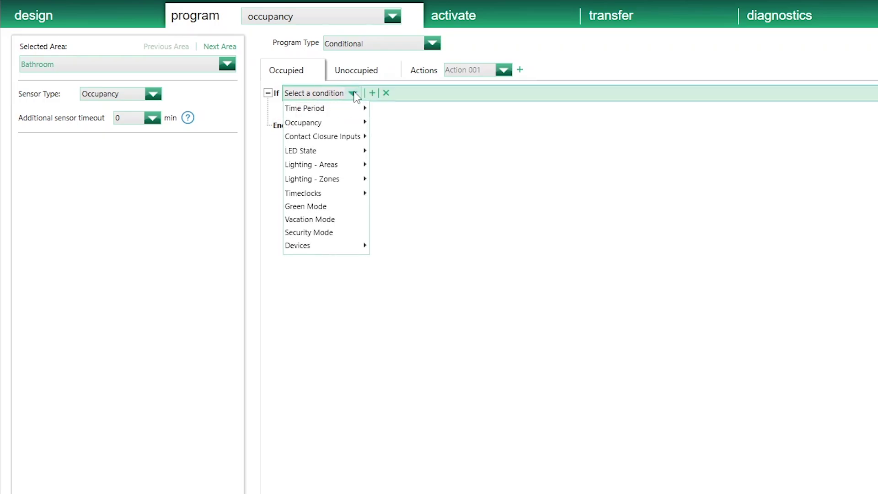
mouse_move(355, 116)
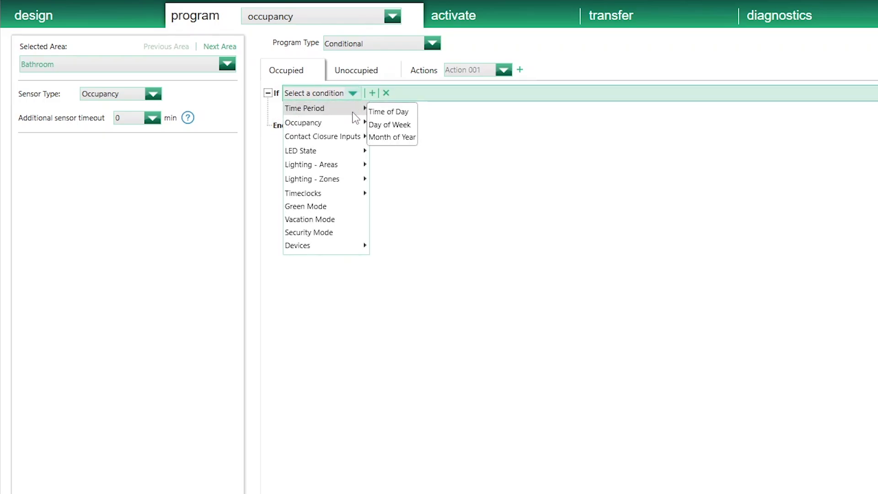
left_click(402, 112)
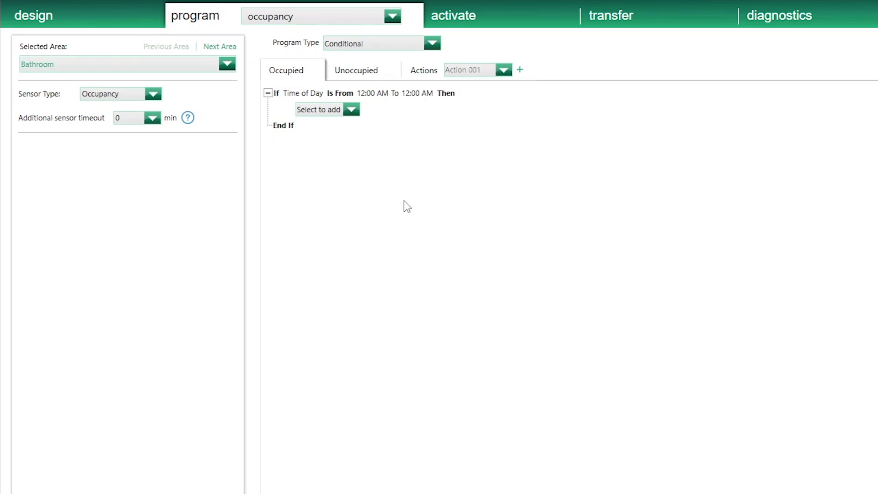
Set the end time of the Occupied program's Time of Day condition to a fixed time of 5:00 AM.
left_click(397, 94)
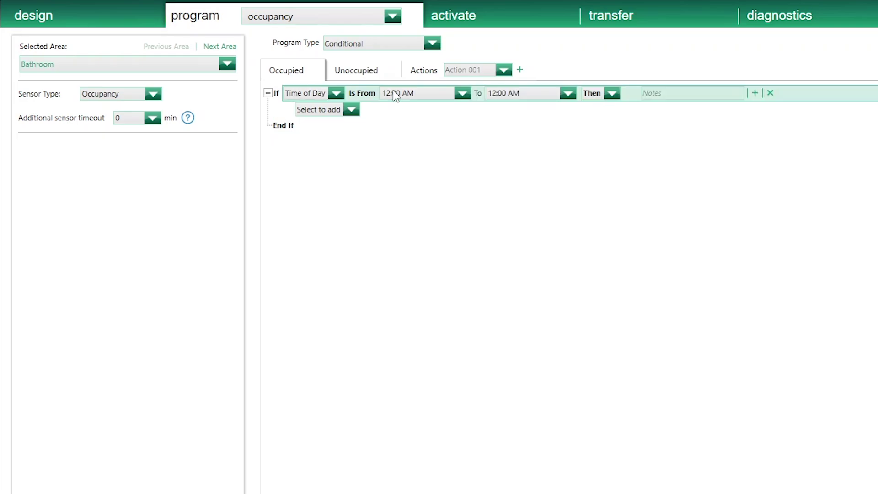
left_click(462, 94)
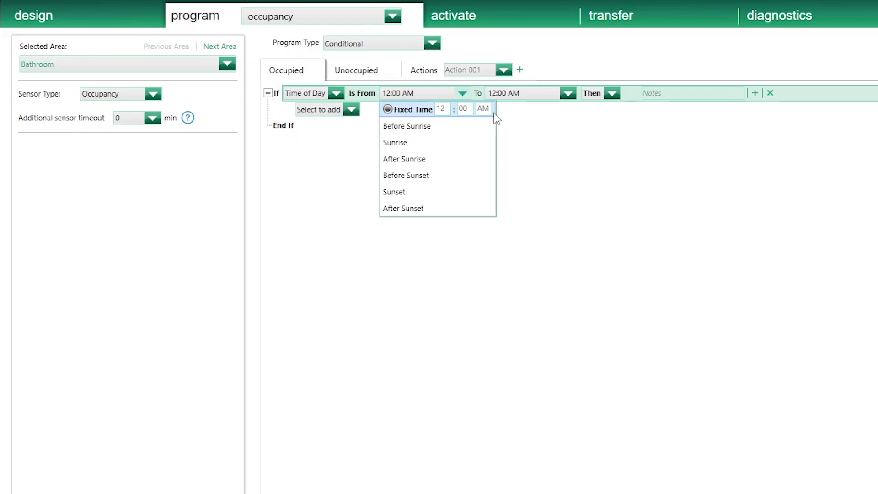
left_click(567, 93)
left_click(567, 93)
type("5")
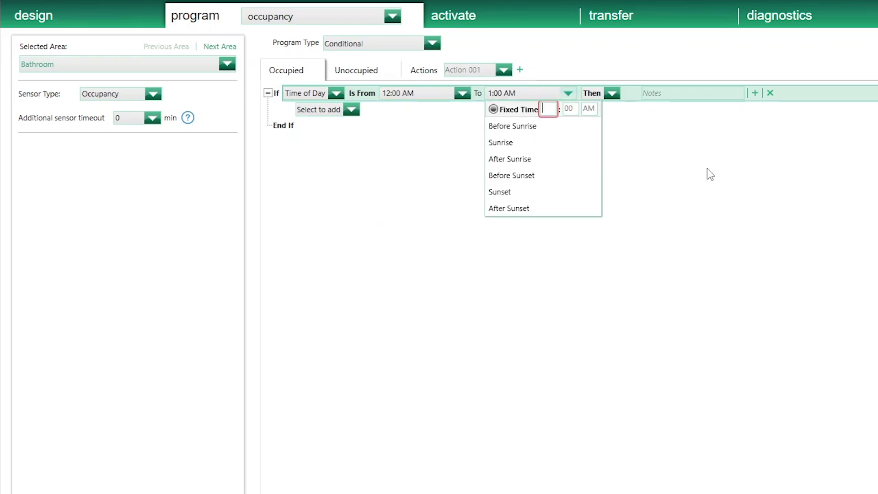
left_click(707, 169)
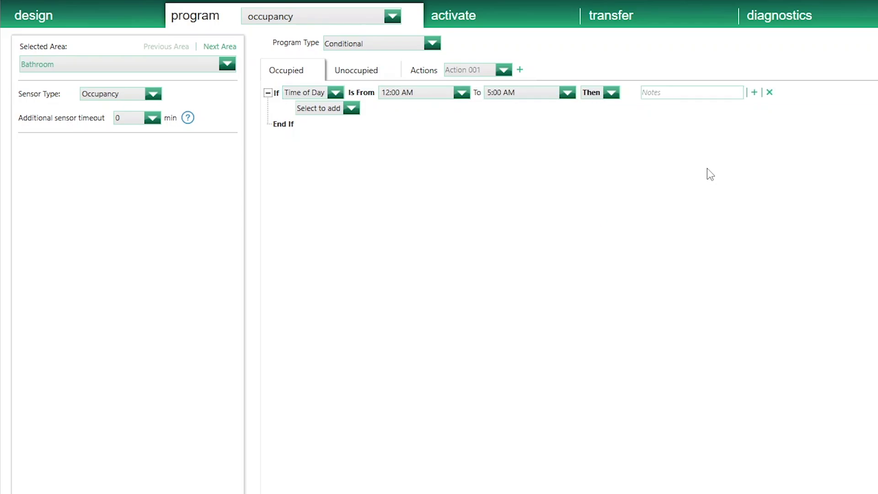
Add an action under the Occupied time condition and rename it Bath Night ON.
left_click(359, 110)
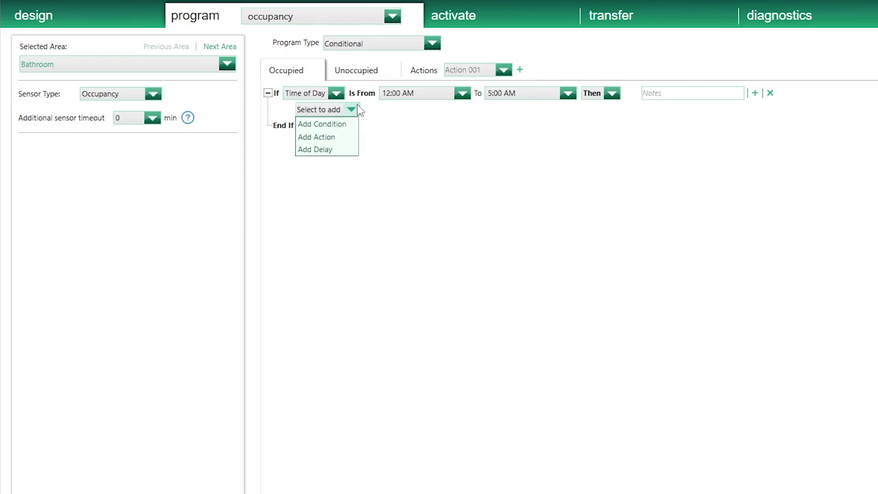
left_click(343, 137)
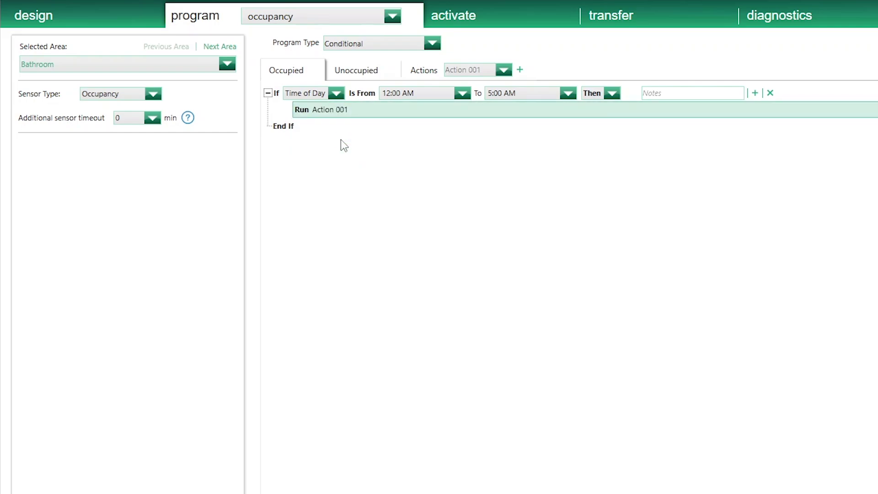
mouse_move(358, 109)
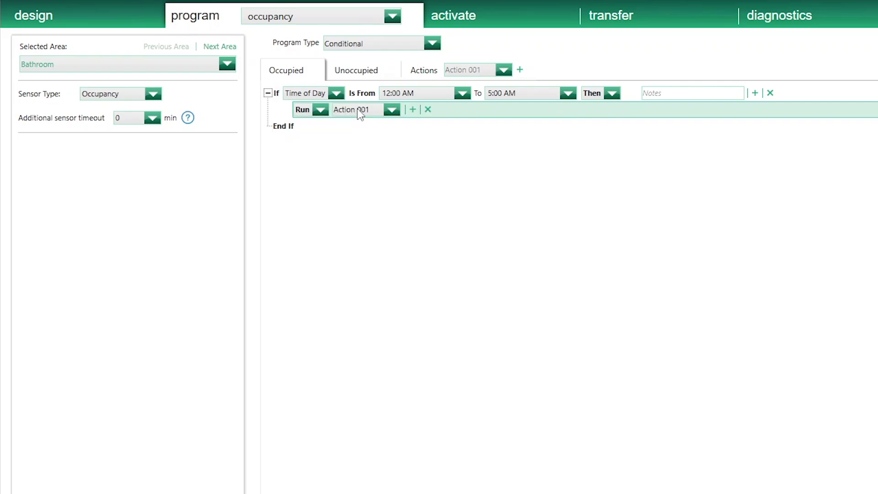
left_click(392, 109)
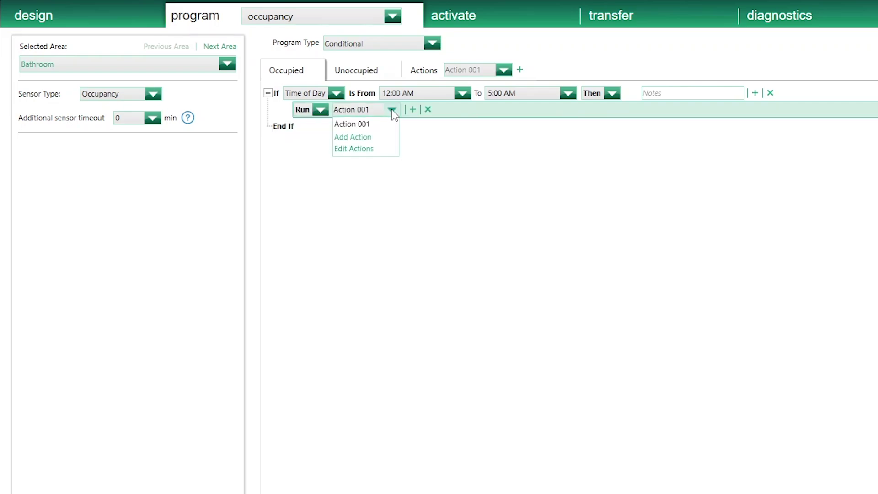
left_click(372, 151)
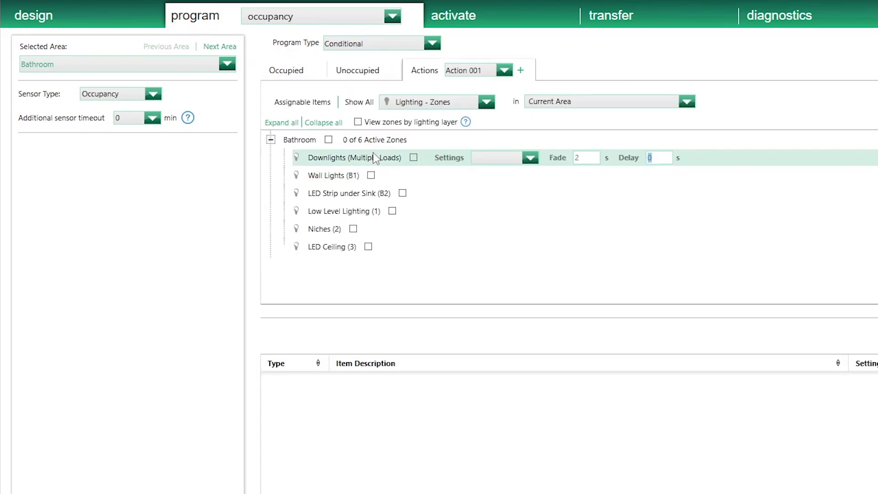
left_click(485, 72)
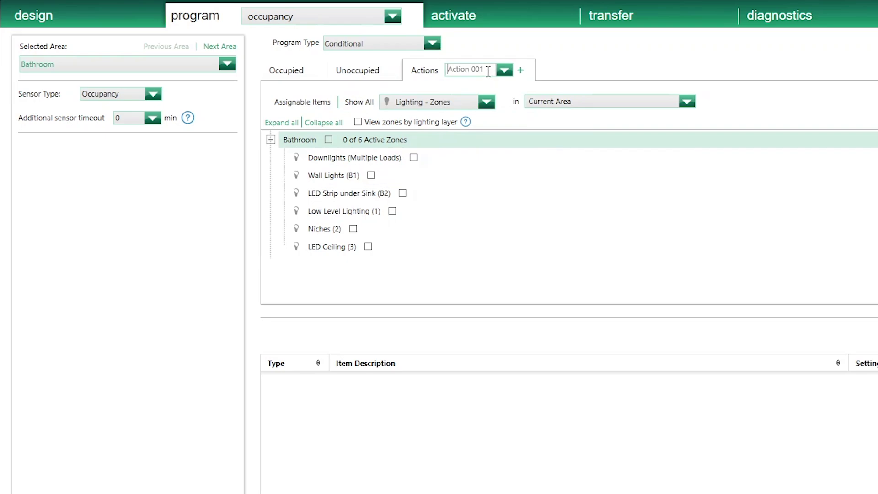
key("ctrl+a")
type("Bath Ni")
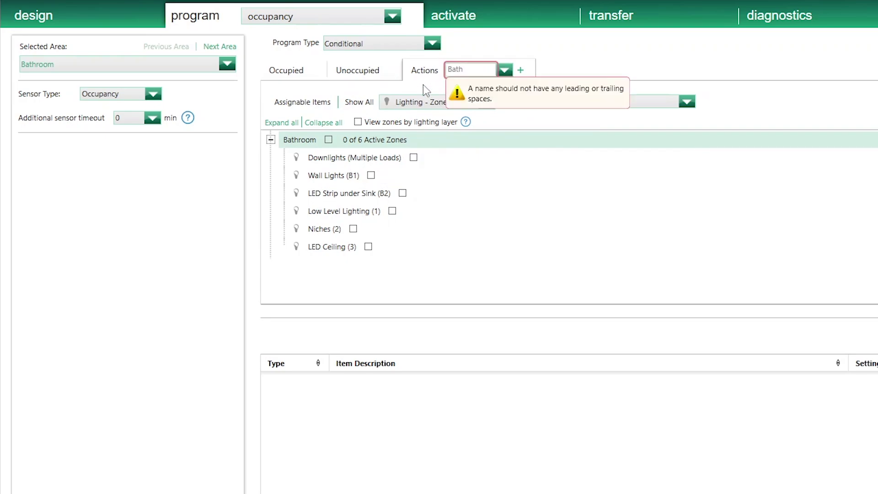
type("ght ON")
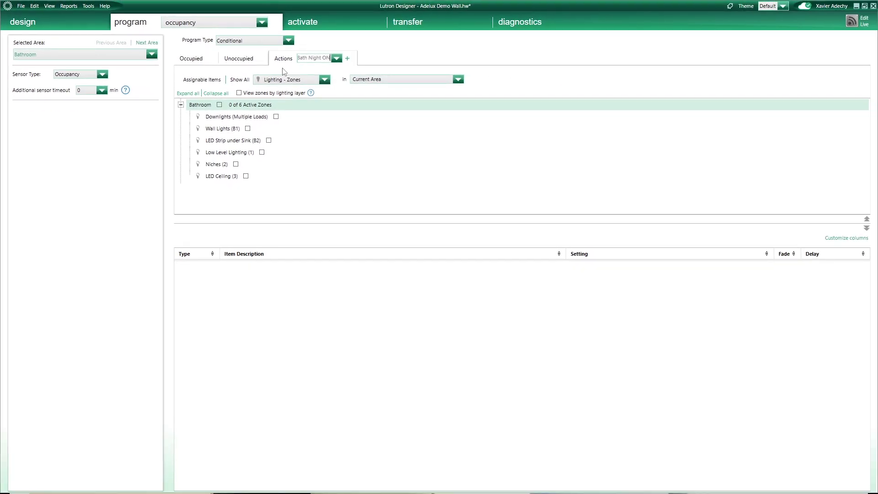
Assign LED Strip under Sink and Low Level Lighting to Bath Night ON at 15% each, then return to the Occupied program.
left_click(268, 140)
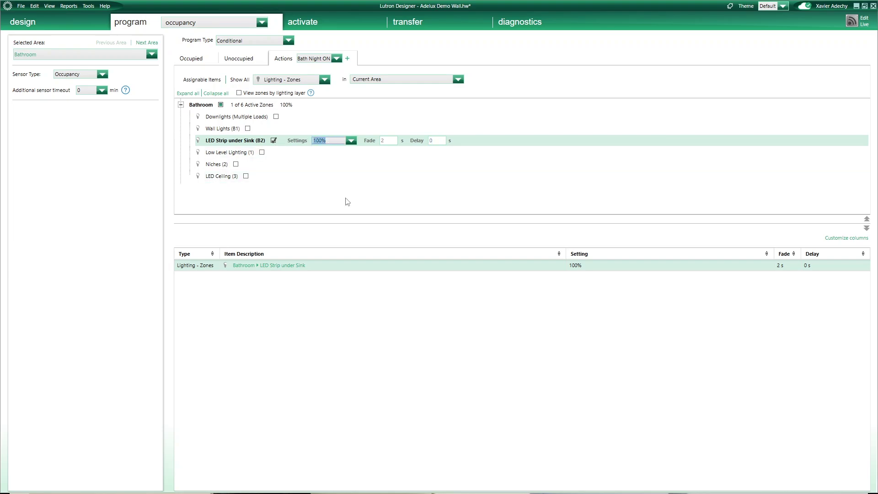
left_click(261, 153)
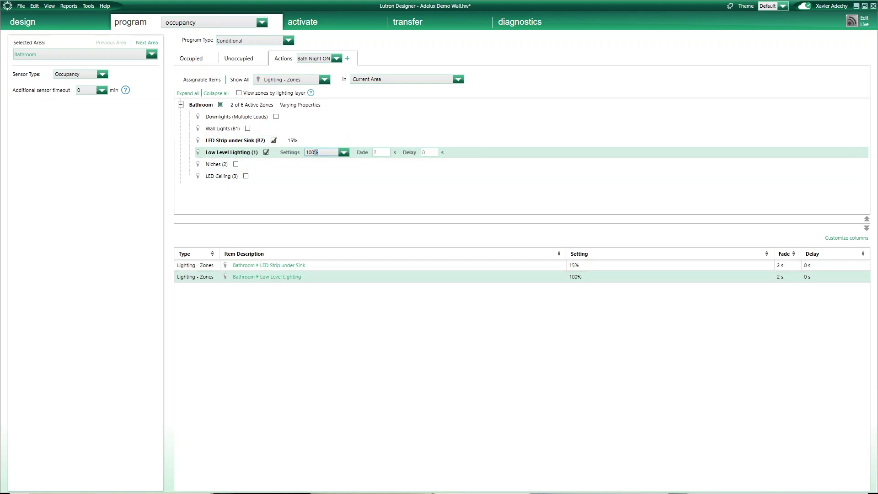
type("15")
key("Return")
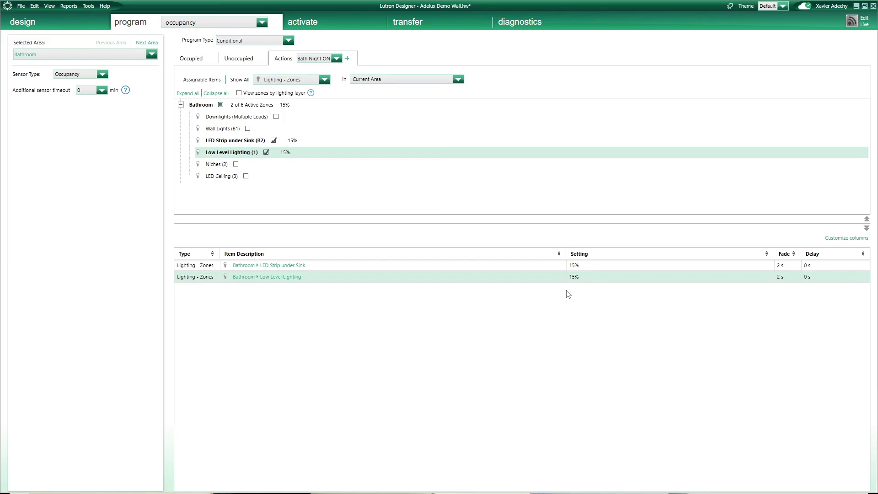
left_click(256, 104)
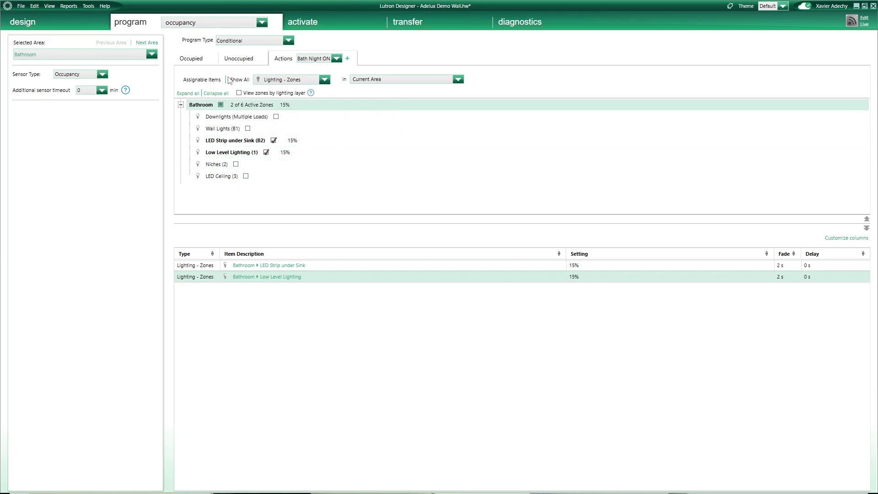
left_click(347, 84)
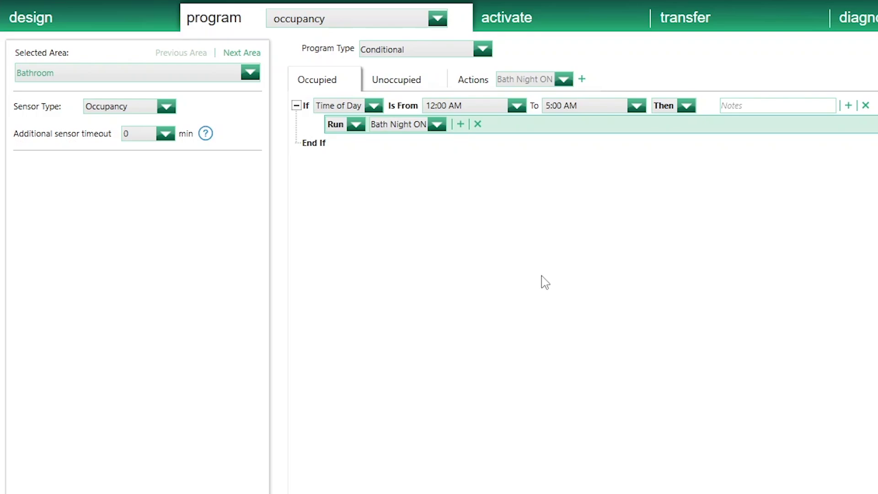
Add a Time of Day condition from 12:00 AM to 5:00 AM to the Bathroom's Unoccupied program.
left_click(433, 85)
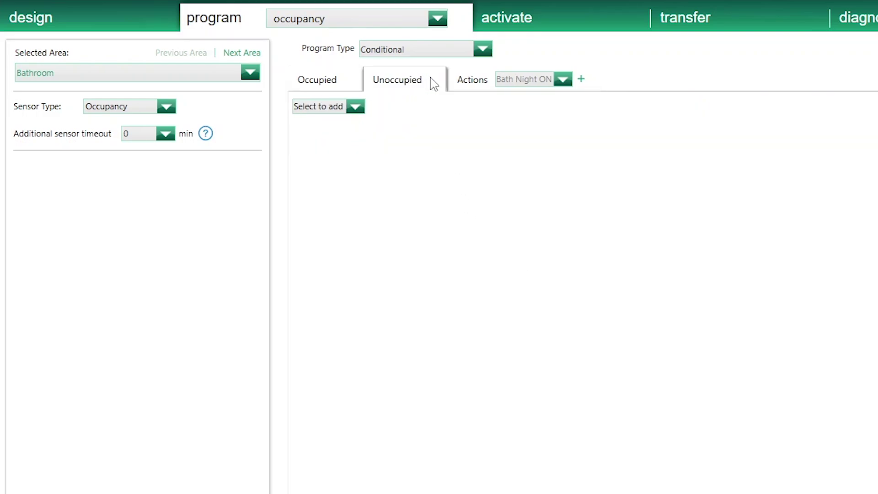
left_click(355, 106)
left_click(320, 121)
left_click(392, 104)
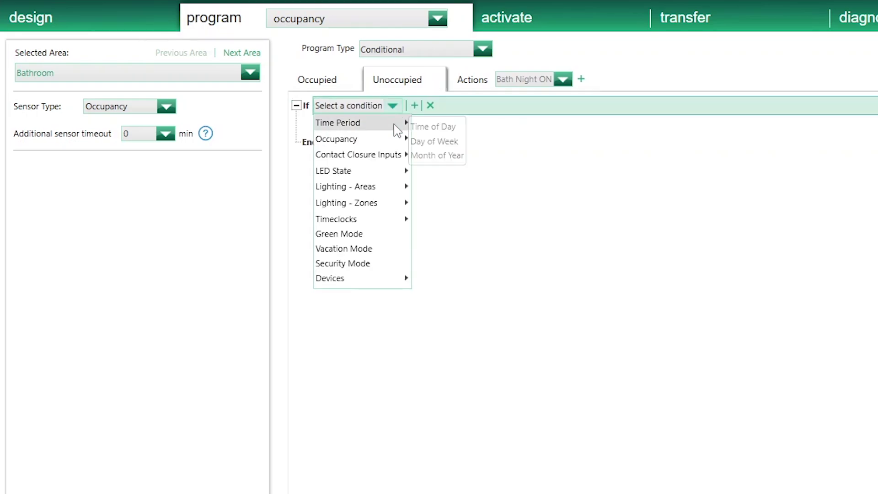
left_click(437, 121)
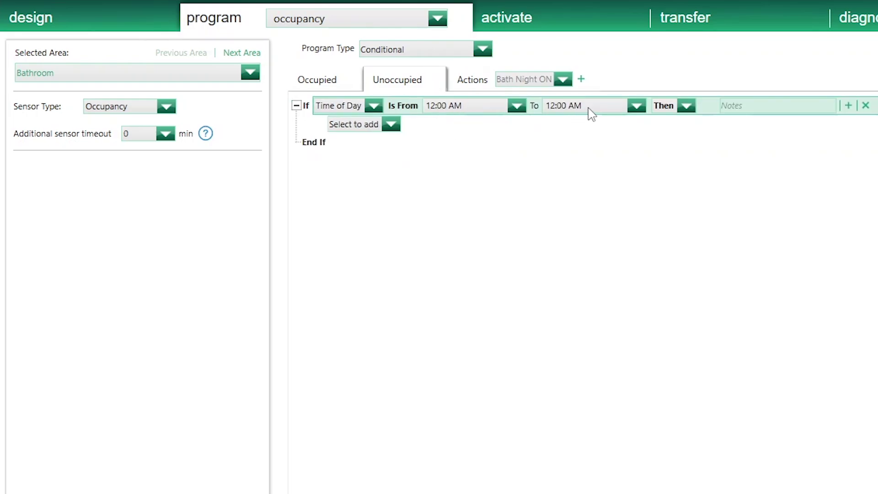
left_click(599, 110)
scroll(614, 123, "up", 5)
Add an action line under the Unoccupied program's Time of Day condition and create a new action from it.
left_click(391, 124)
left_click(391, 124)
left_click(361, 156)
left_click(436, 124)
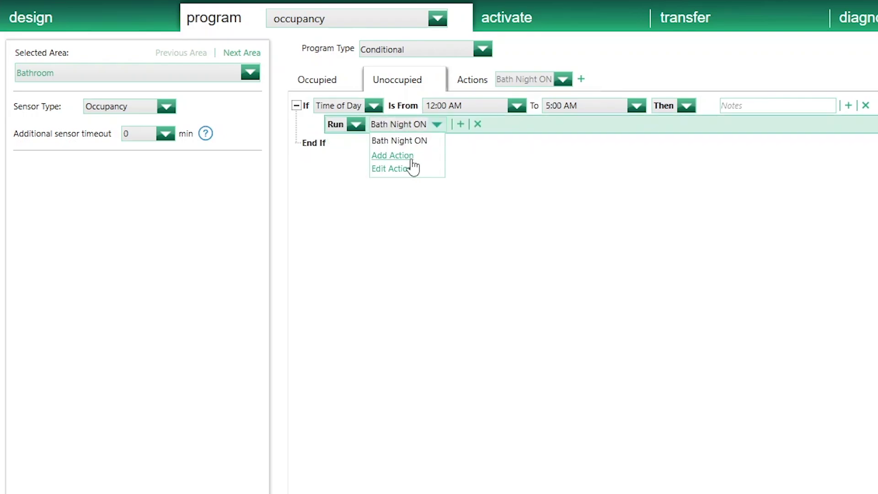
left_click(393, 155)
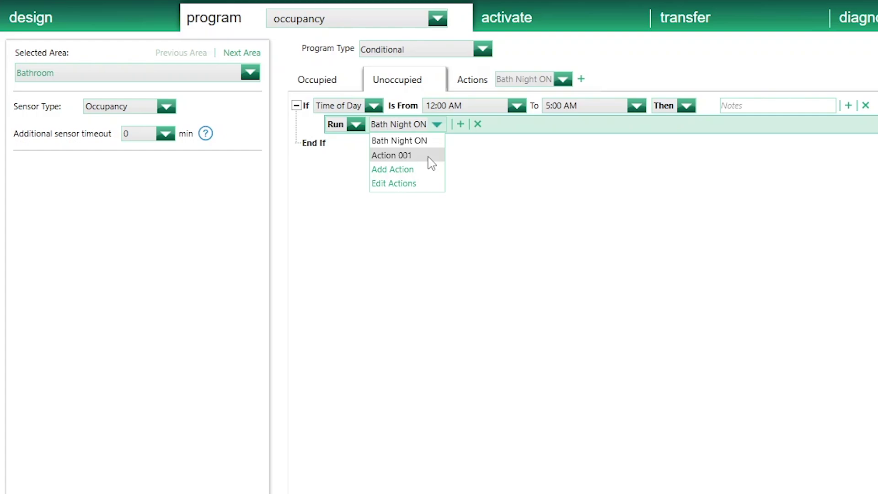
Open the actions for editing and rename the newly added Action 001 as Bath Night OFF.
left_click(412, 185)
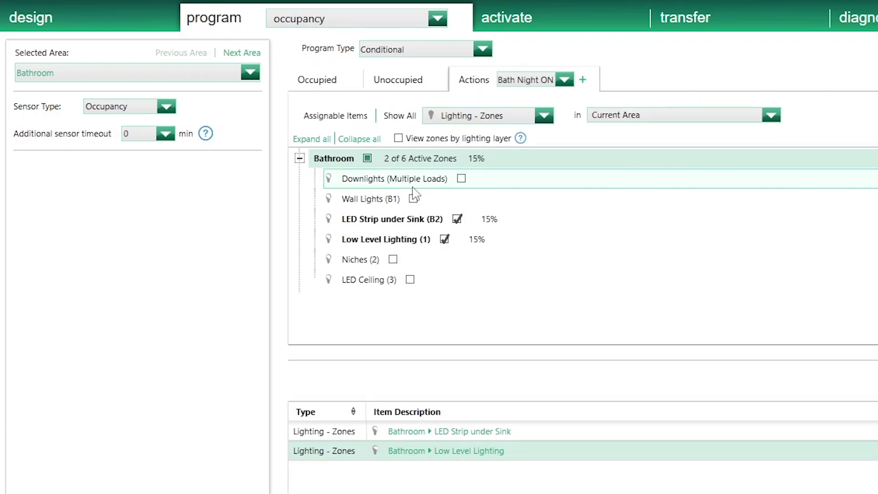
left_click(566, 81)
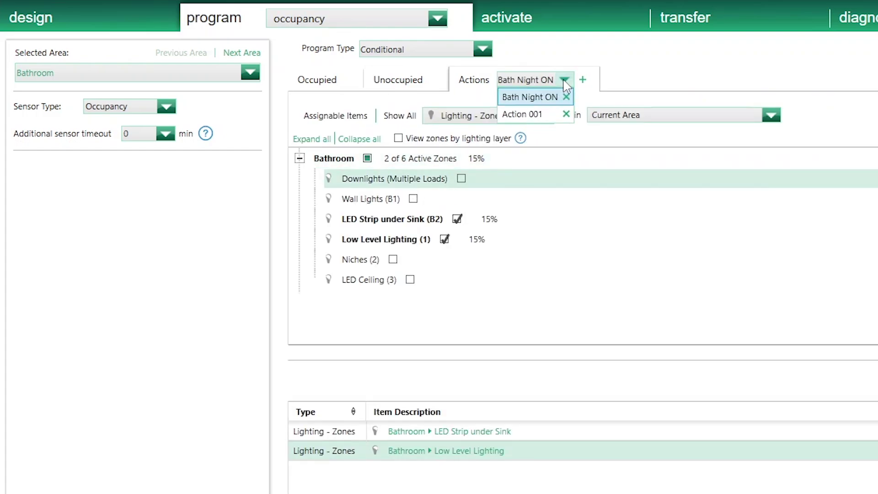
left_click(542, 116)
left_click_drag(542, 79, 500, 78)
type("Bath N")
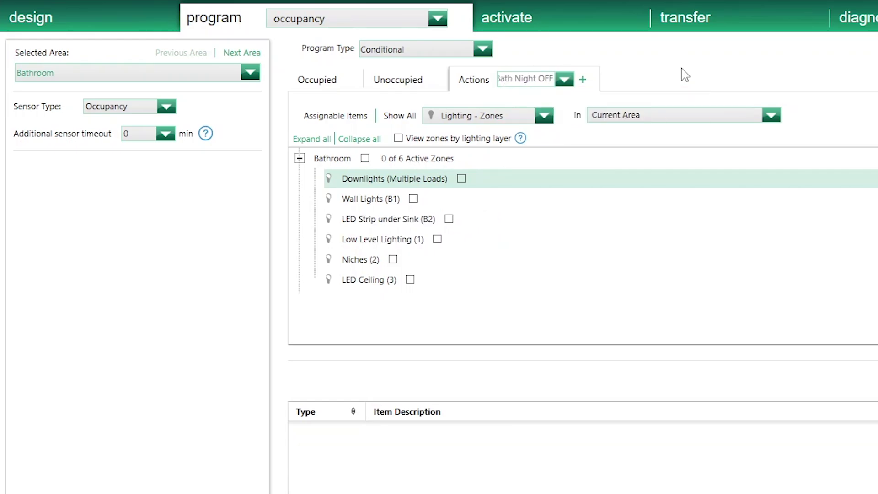
Assign LED Strip under Sink and Low Level Lighting to Bath Night OFF at 0% each.
left_click(449, 219)
left_click(589, 219)
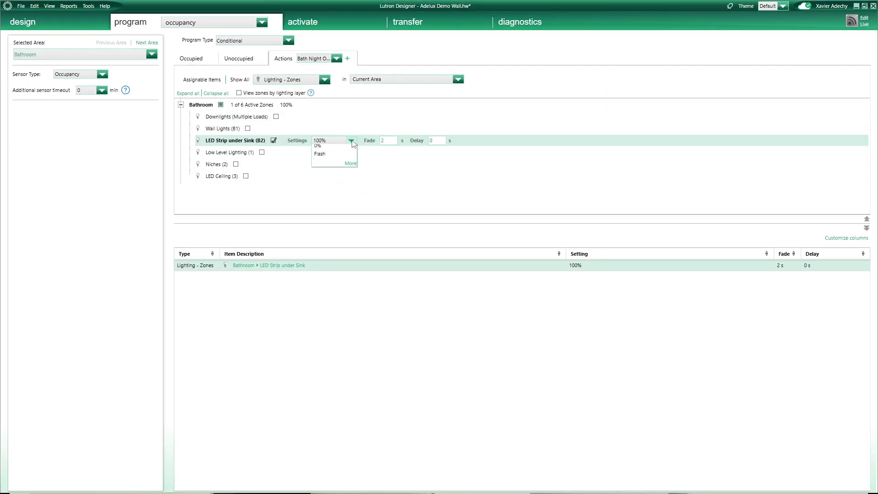
left_click(324, 183)
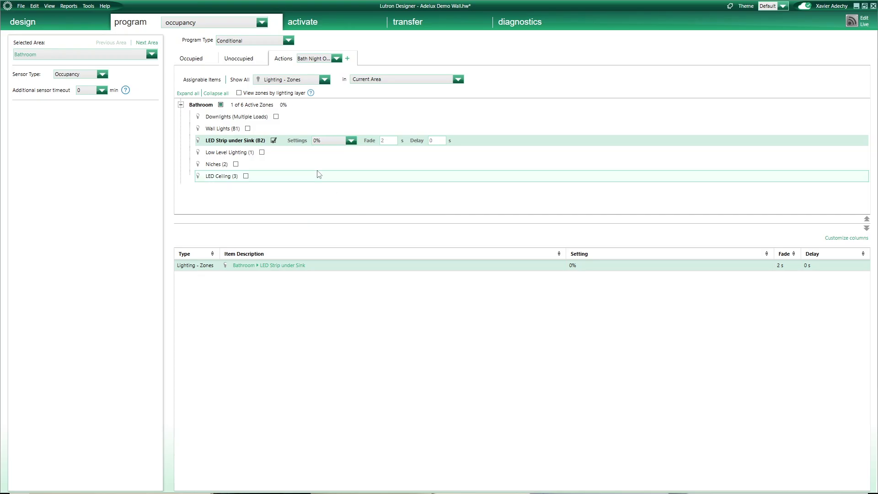
left_click(261, 152)
left_click(344, 152)
left_click(345, 201)
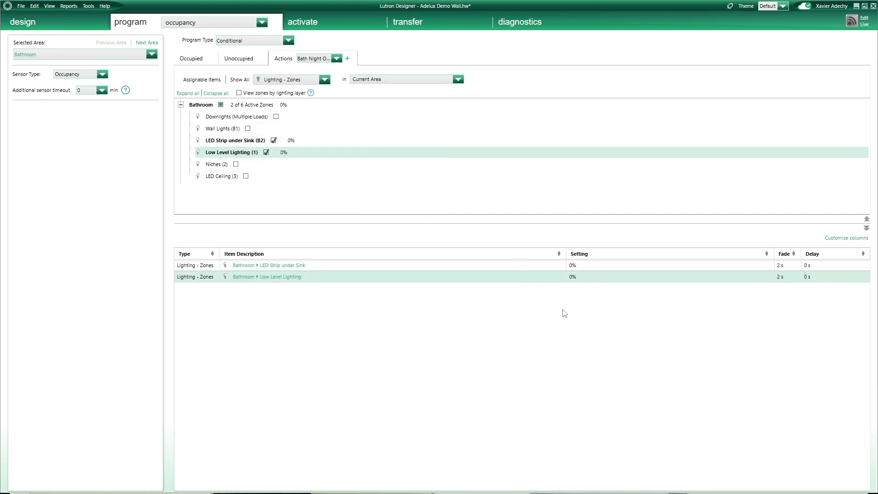
Make the Unoccupied program's time condition run Bath Night OFF.
left_click(259, 61)
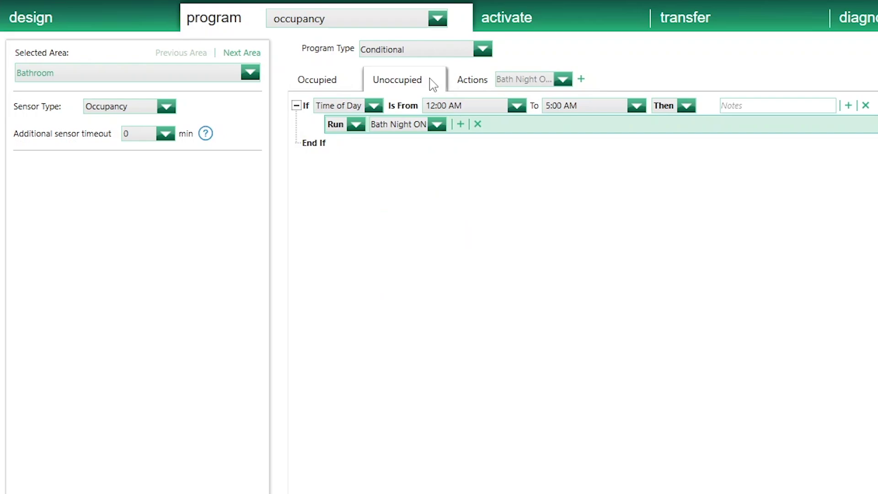
left_click(437, 124)
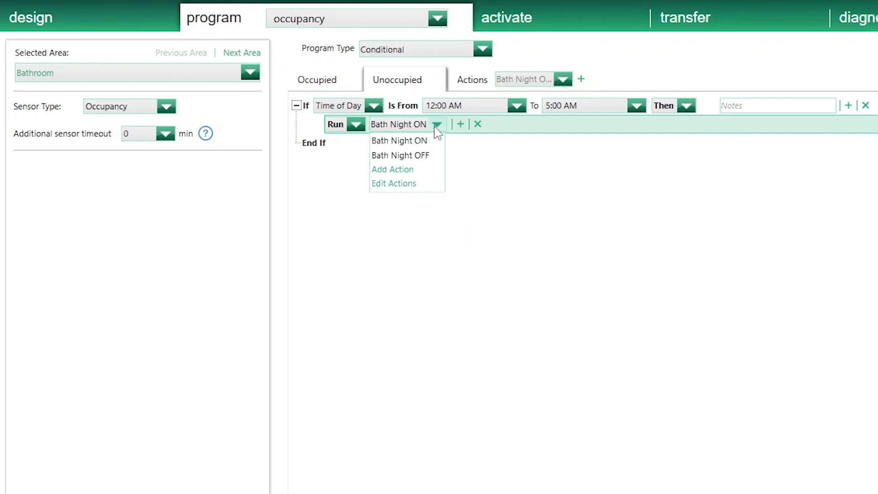
left_click(432, 157)
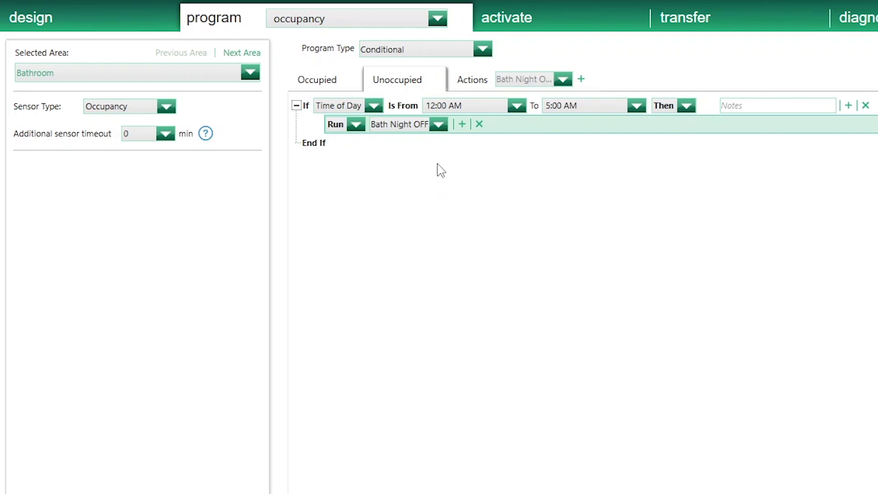
Set the Unoccupied condition's end time to 5:10 AM and the Bathroom's additional sensor timeout to 5 minutes.
left_click(636, 107)
type("10")
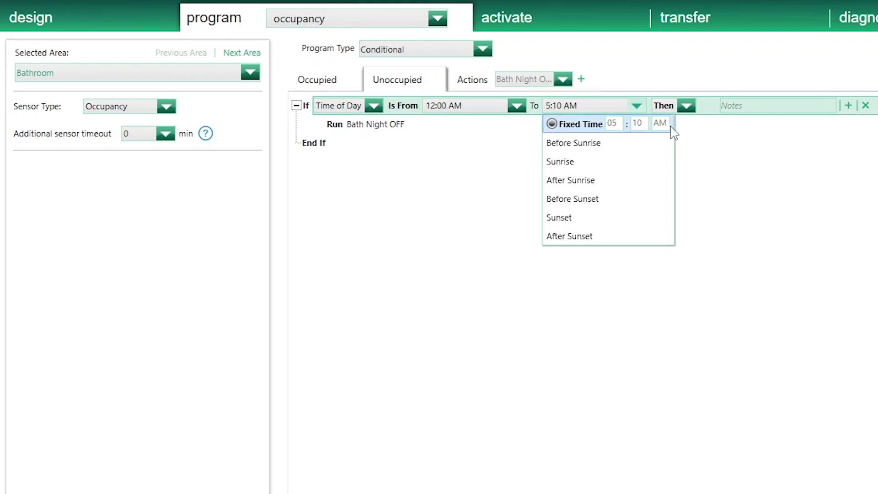
left_click(812, 162)
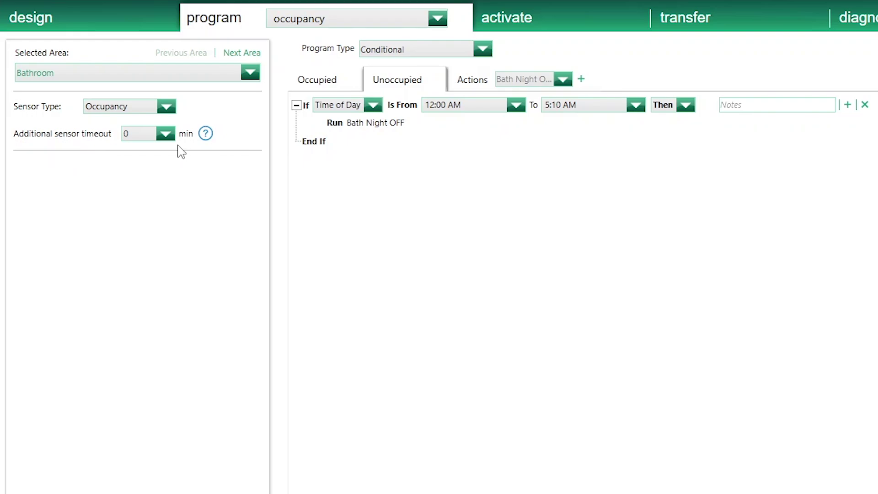
left_click(165, 135)
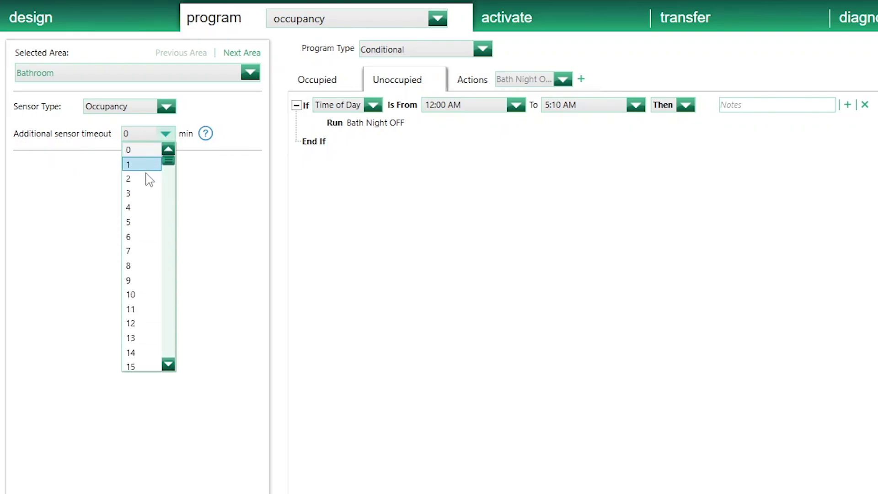
left_click(153, 222)
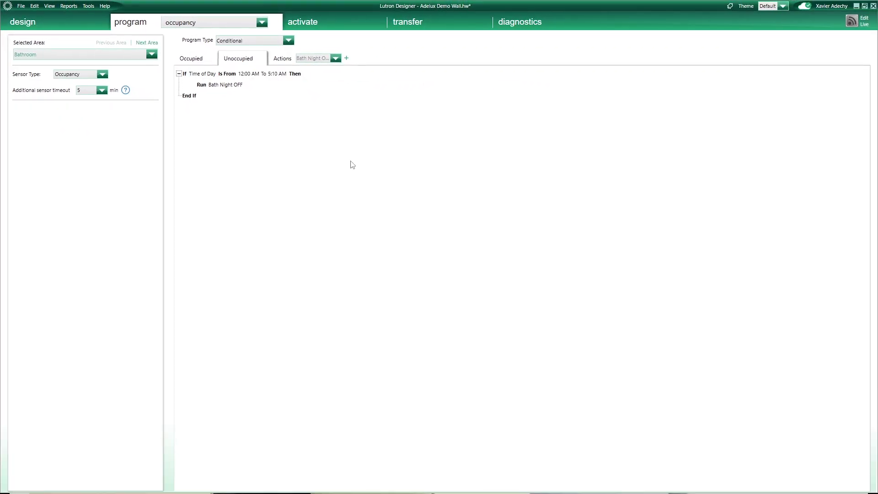
Start a transfer of the programming to the Lutron Homeworks Processor.
left_click(444, 21)
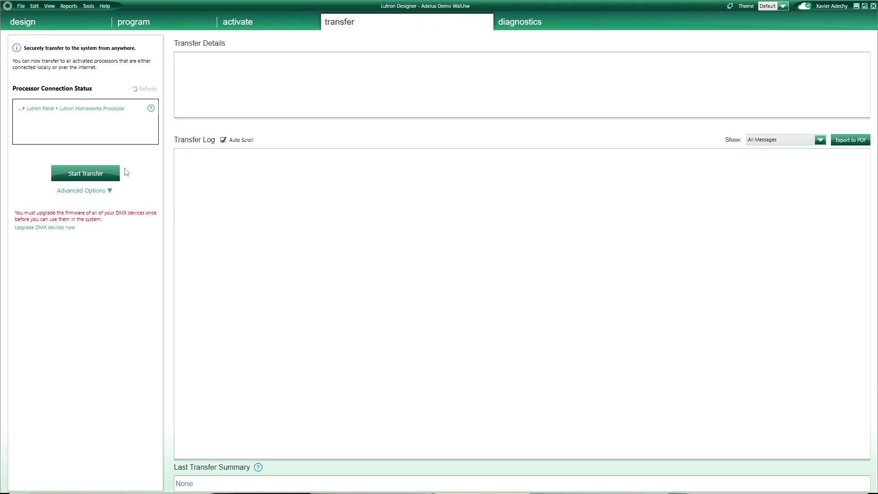
left_click(85, 174)
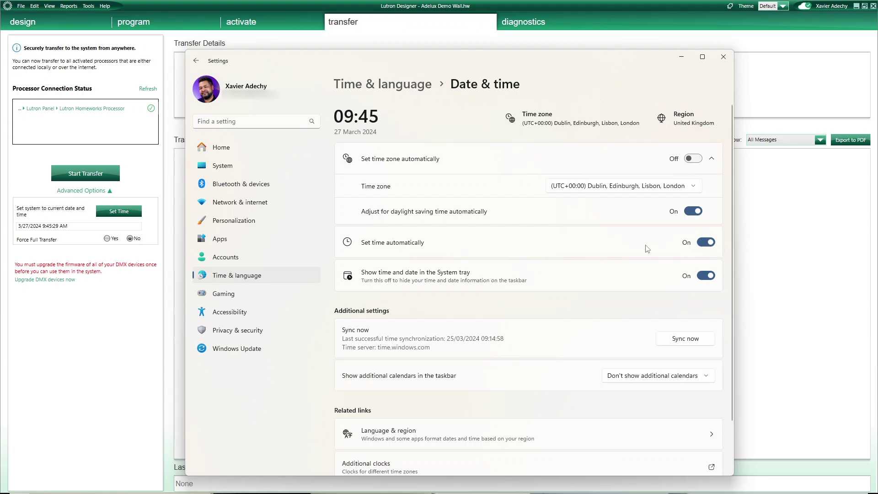
Turn off automatic time setting in Windows date and time settings and set the computer's clock manually to 2:00.
left_click(712, 245)
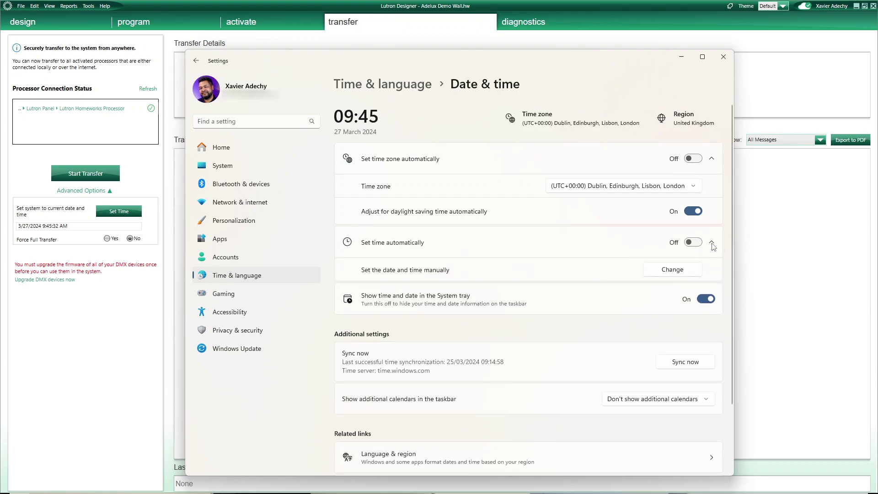
left_click(679, 271)
left_click(335, 281)
left_click(331, 279)
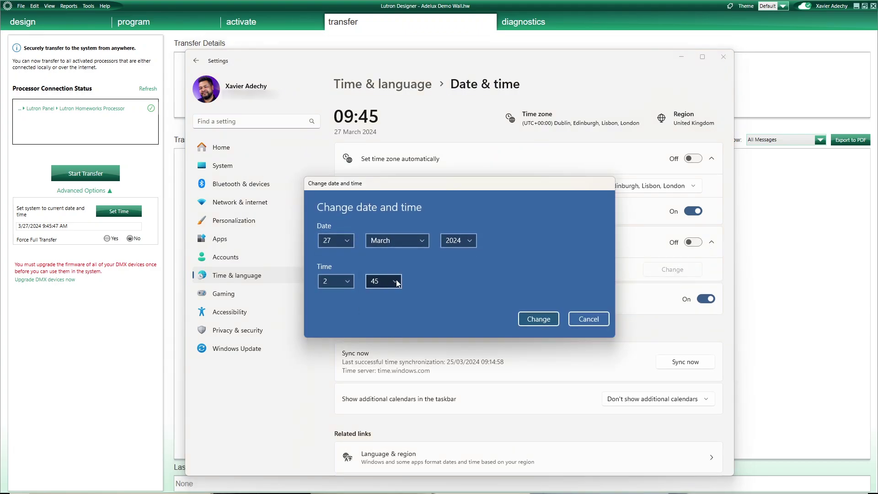
left_click(384, 281)
scroll(391, 270, "up", 2)
scroll(389, 266, "up", 5)
left_click(383, 262)
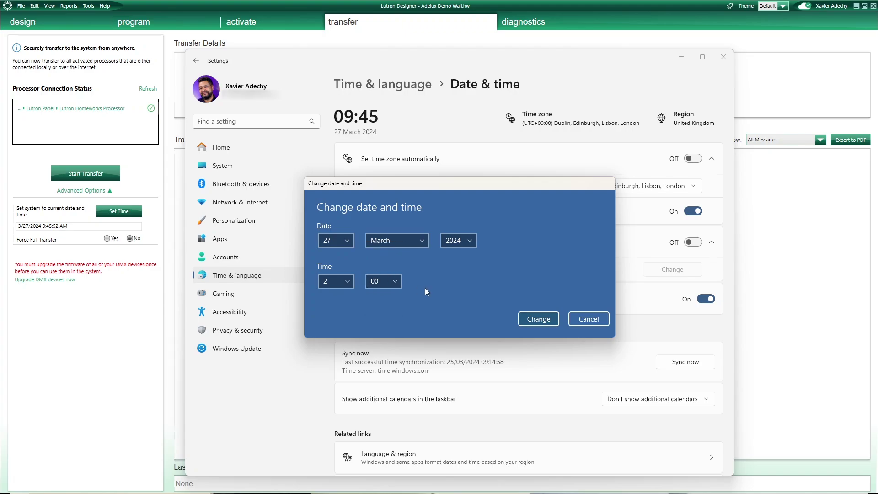
left_click(539, 320)
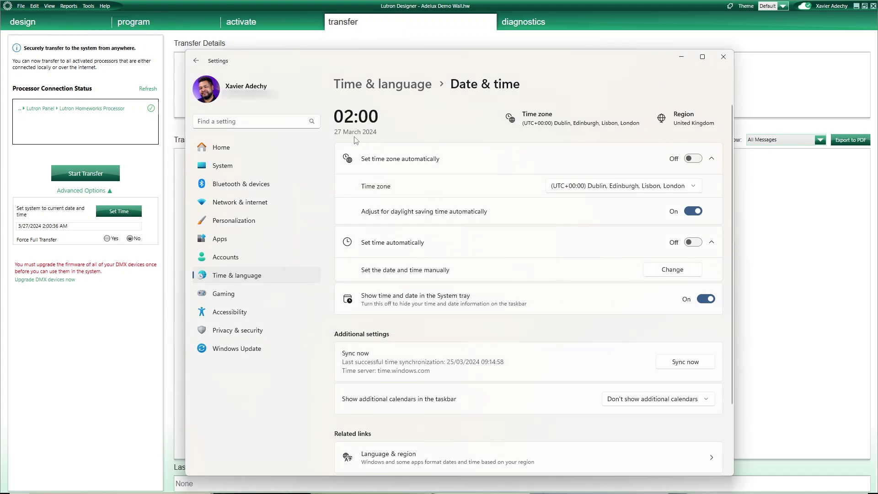
Minimize Windows Settings and, in Lutron Designer, set the lighting system to the computer's current date and time.
left_click(681, 57)
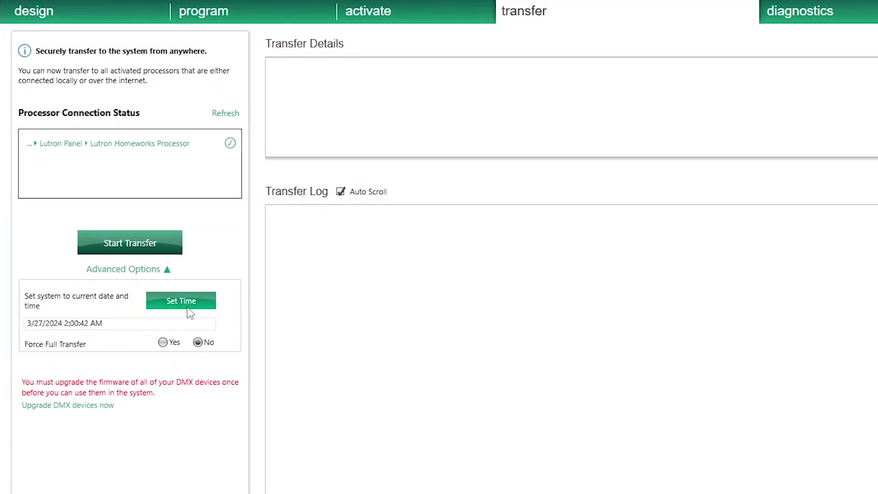
left_click(207, 305)
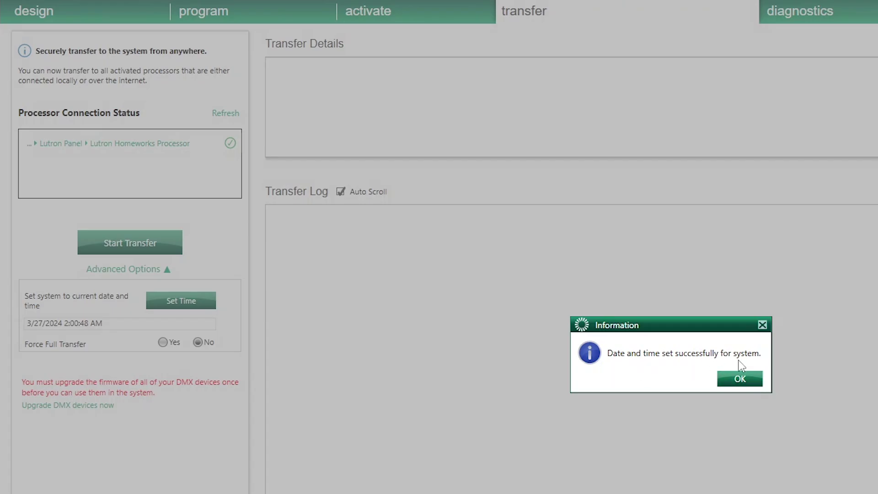
left_click(738, 379)
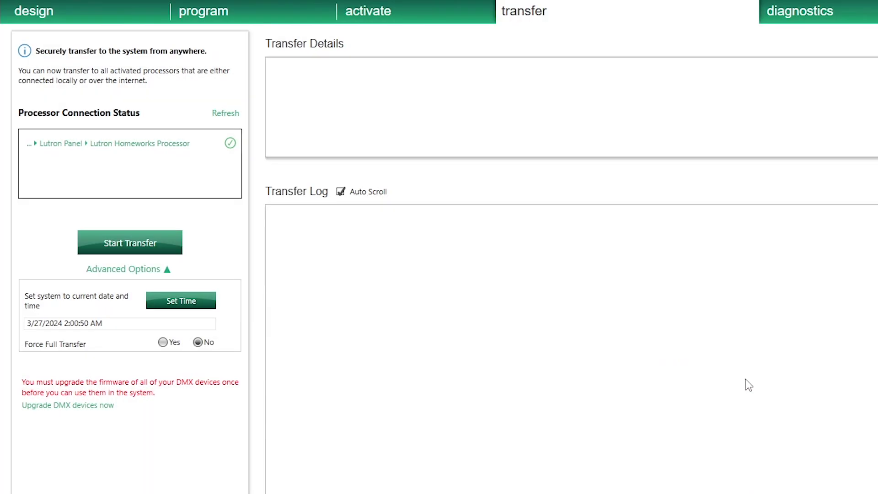
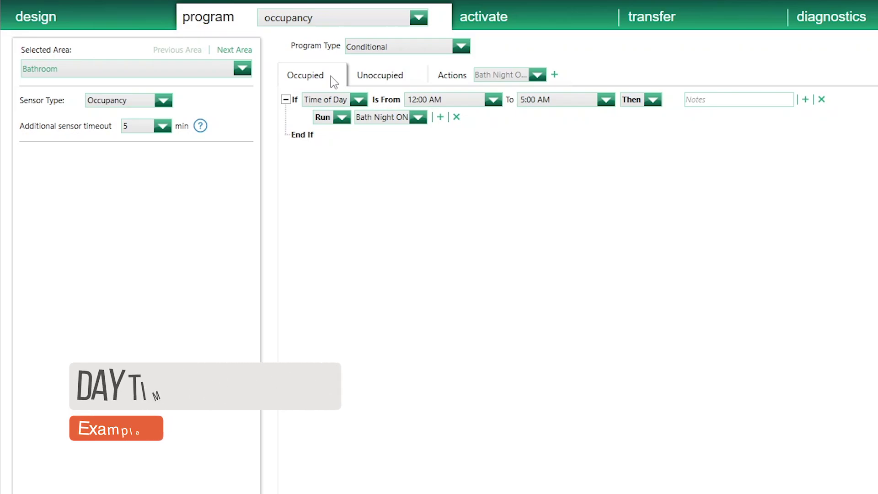
Add an Else branch with an action line to the Occupied program's time condition and create a new action from it.
left_click(319, 136)
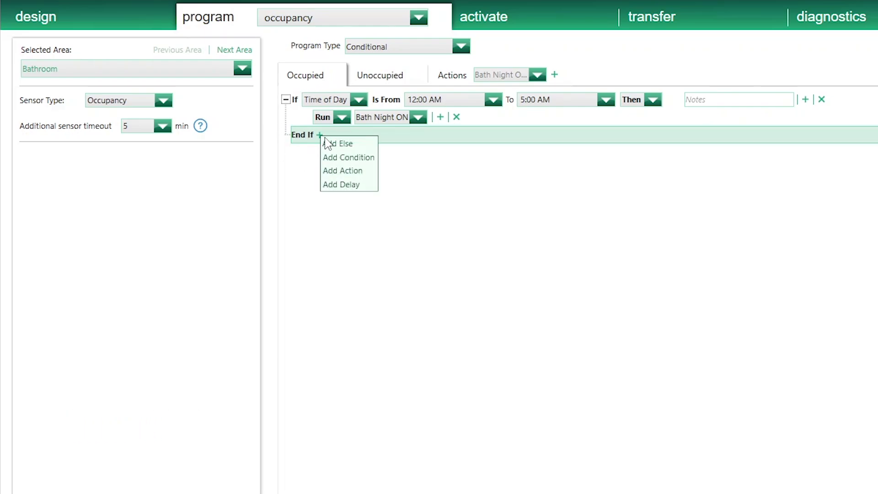
left_click(348, 143)
left_click(378, 152)
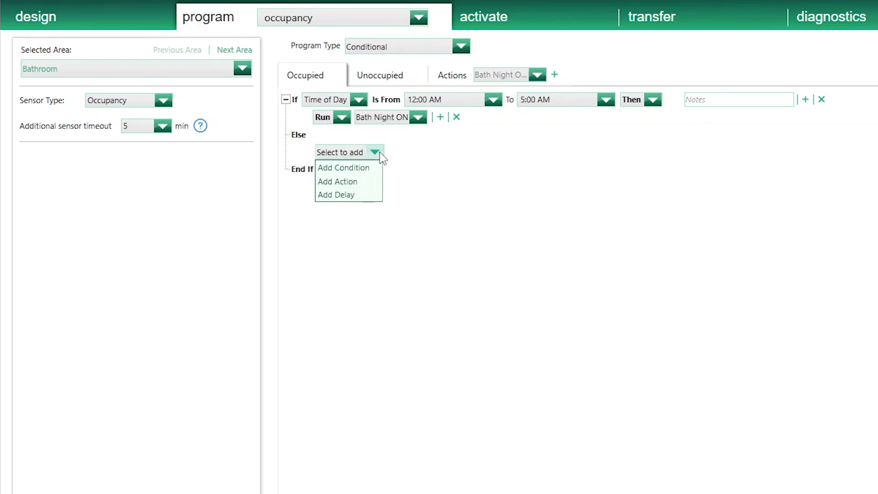
left_click(376, 182)
left_click(417, 152)
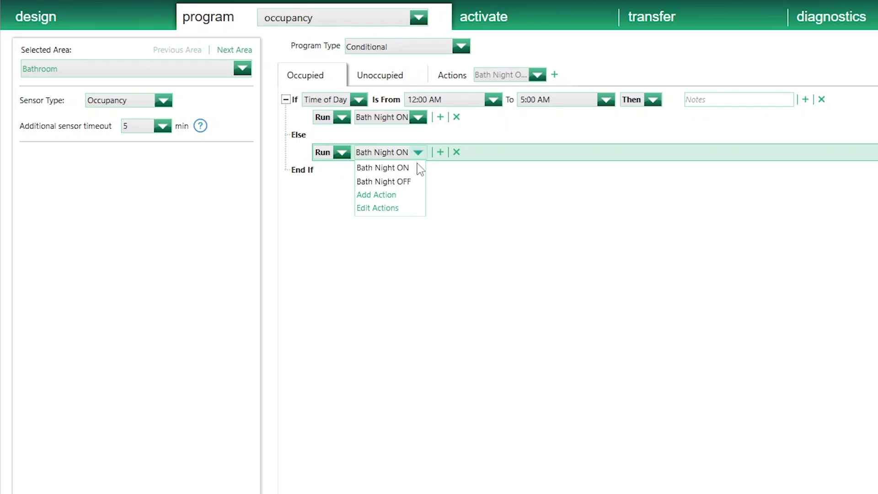
left_click(395, 197)
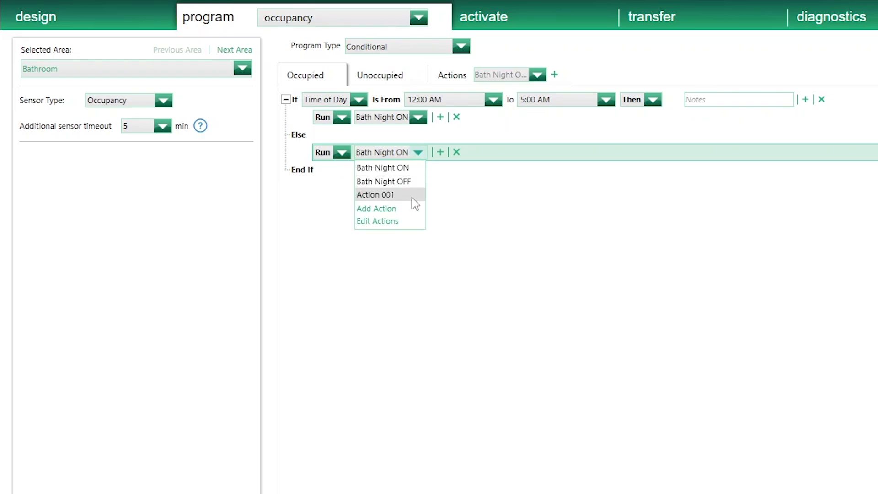
Open the actions for editing and rename the newly added Action 001 as Bath Day ON.
left_click(396, 222)
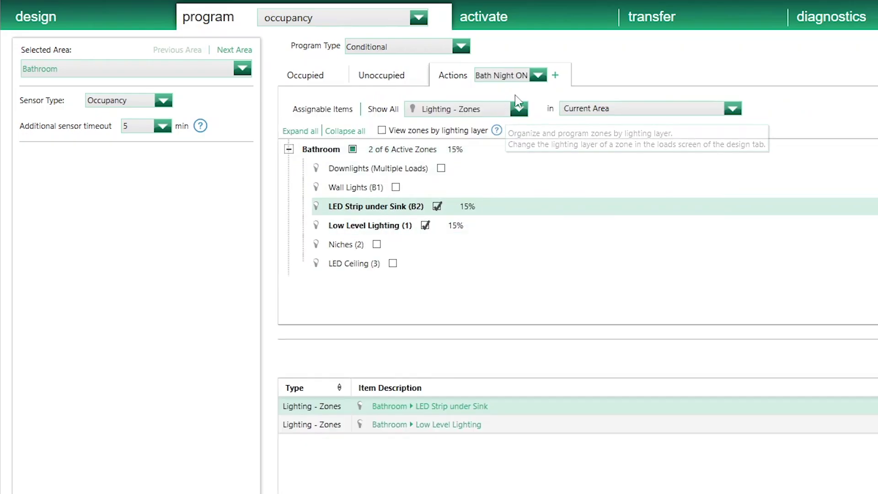
left_click(538, 75)
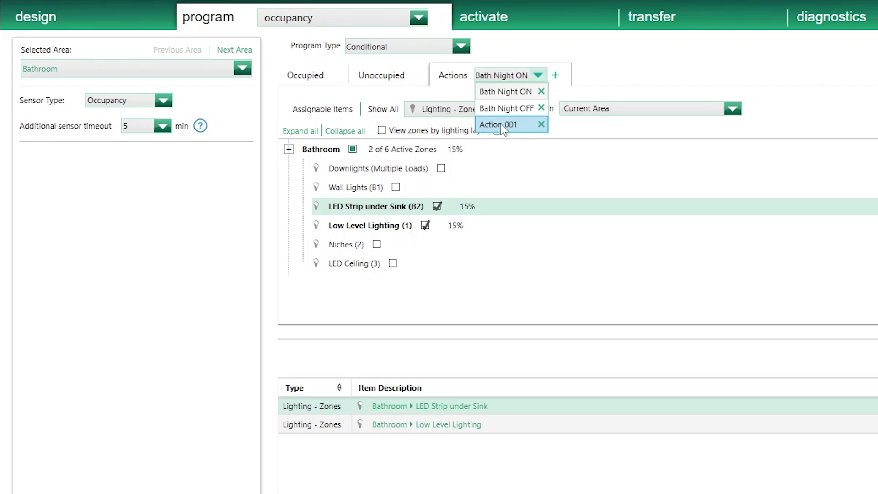
left_click(501, 126)
triple_click(520, 75)
type("Bath Day O")
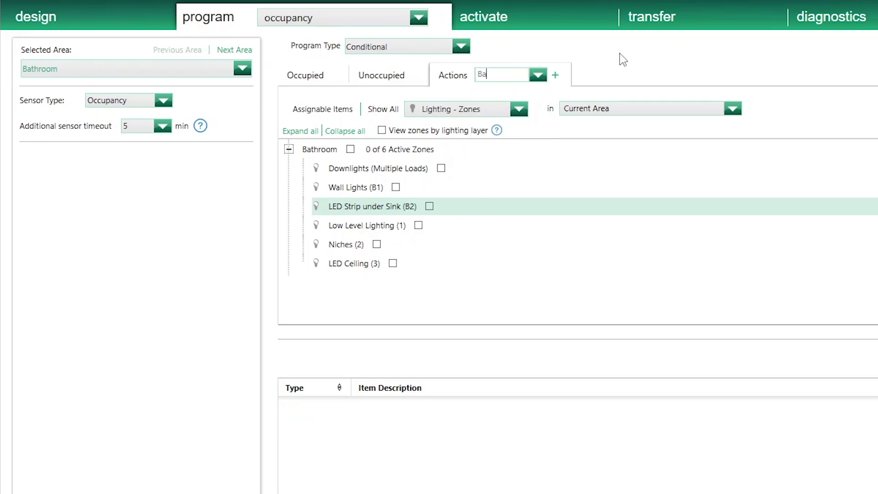
type("N")
Assign the Downlights and Wall Lights zones to Bath Day ON at 100% each.
left_click(432, 169)
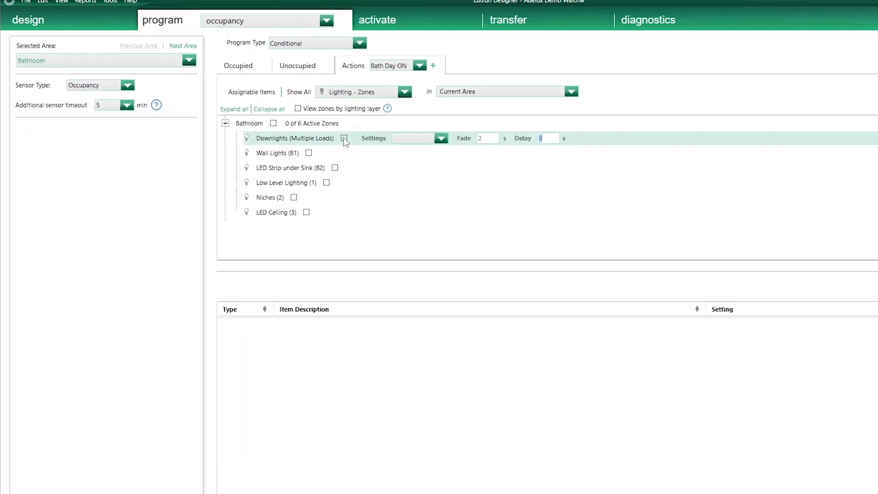
left_click(344, 138)
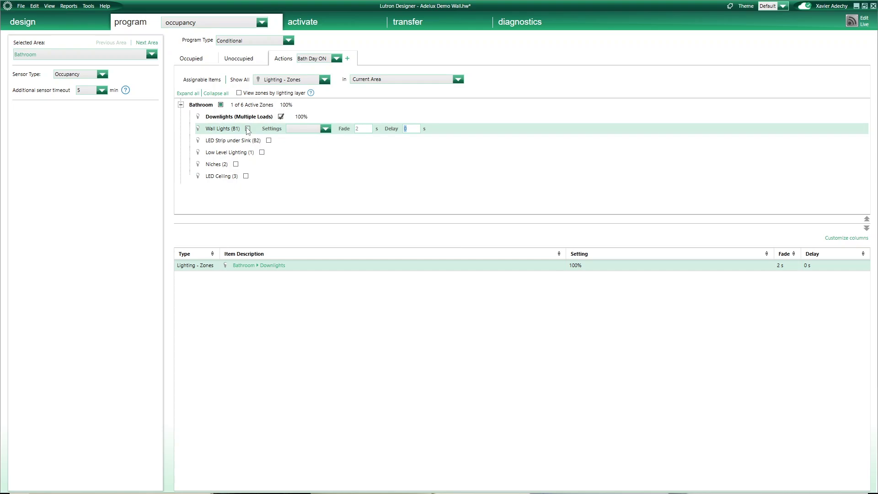
left_click(247, 128)
Assign LED Strip under Sink and Low Level Lighting to Bath Day ON at 75% each.
left_click(347, 141)
left_click(330, 171)
left_click(336, 155)
left_click(335, 154)
left_click(320, 179)
Assign the Niches and LED Ceiling zones to Bath Day ON at 75% each.
left_click(311, 164)
left_click(313, 164)
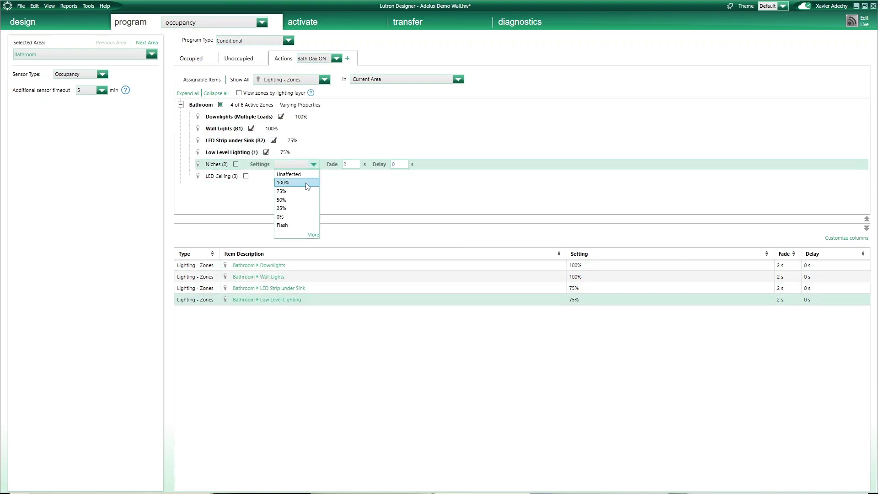
left_click(281, 192)
left_click(256, 176)
left_click(313, 176)
left_click(281, 204)
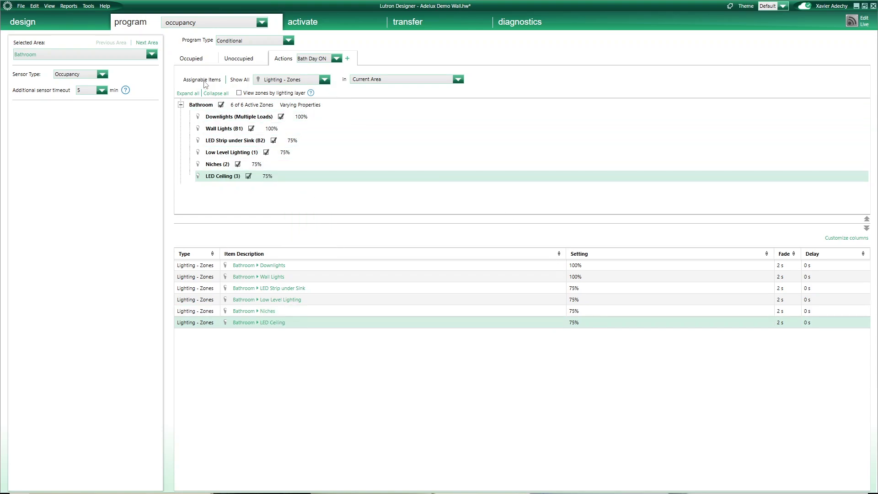
Show the fans as assignable items and assign Bathroom FAN to Bath Day ON with the On setting.
left_click(206, 104)
left_click(323, 80)
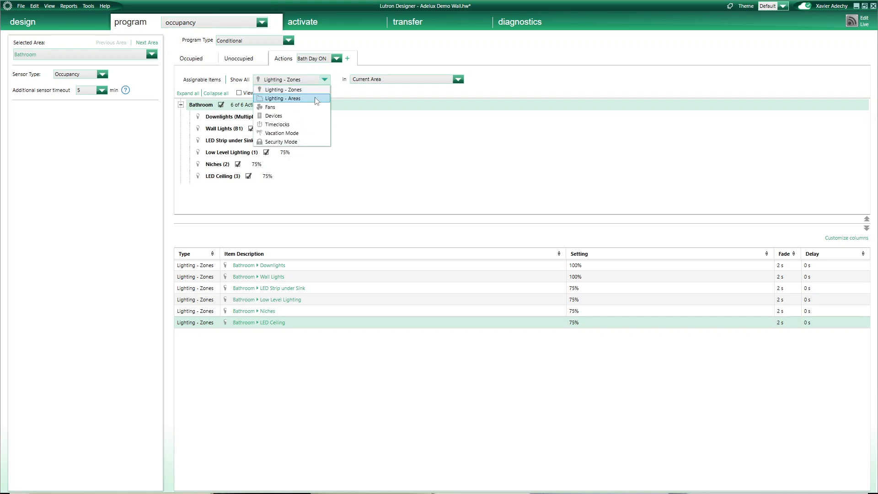
left_click(309, 108)
left_click(255, 120)
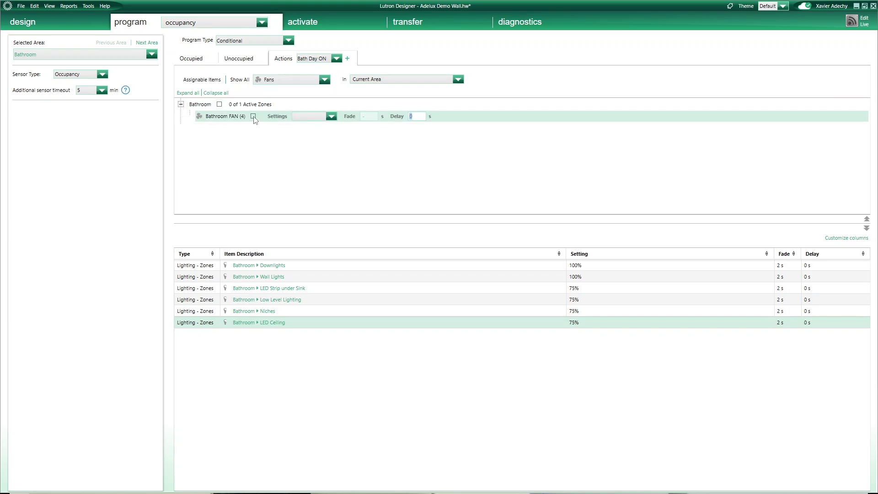
left_click(254, 117)
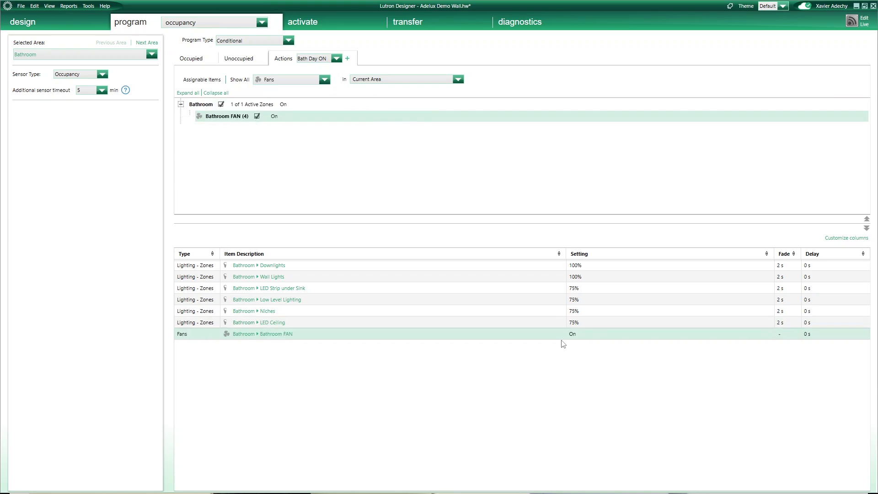
Set the Else branch of the Occupied program to run Bath Day ON.
left_click(208, 59)
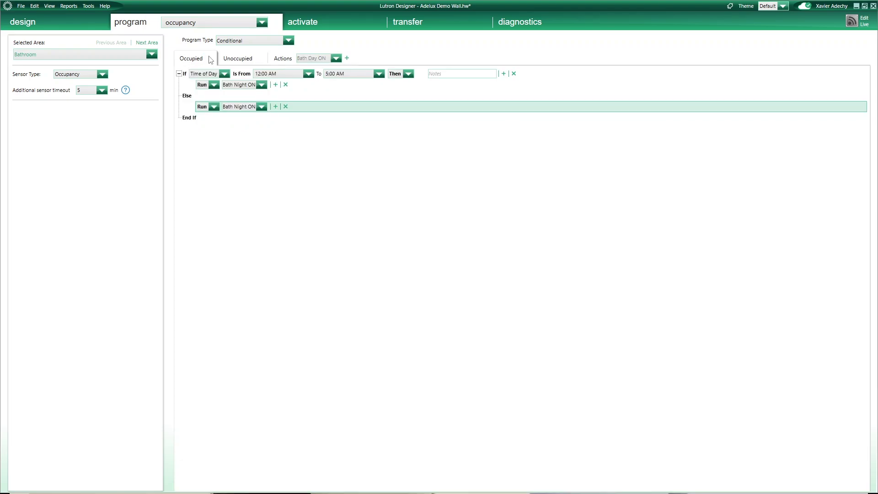
left_click(262, 107)
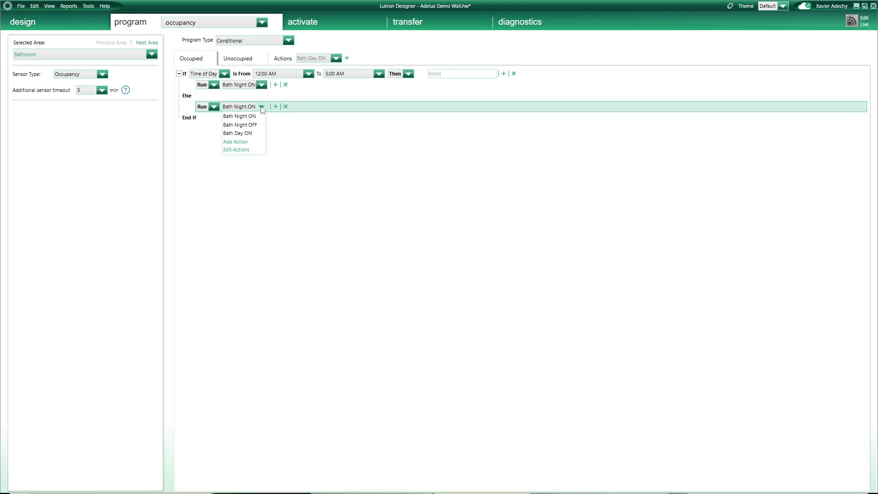
left_click(259, 134)
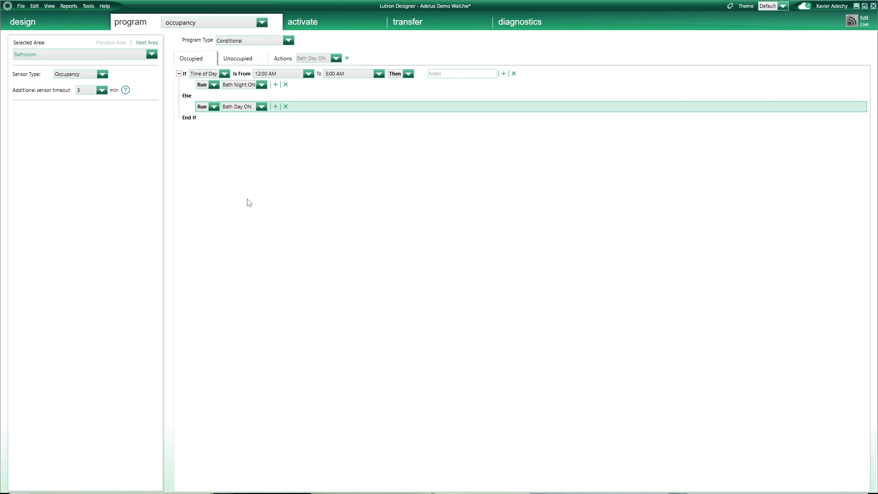
Add an Else branch with an action line to the Unoccupied program's time condition and create a new action from it.
left_click(263, 59)
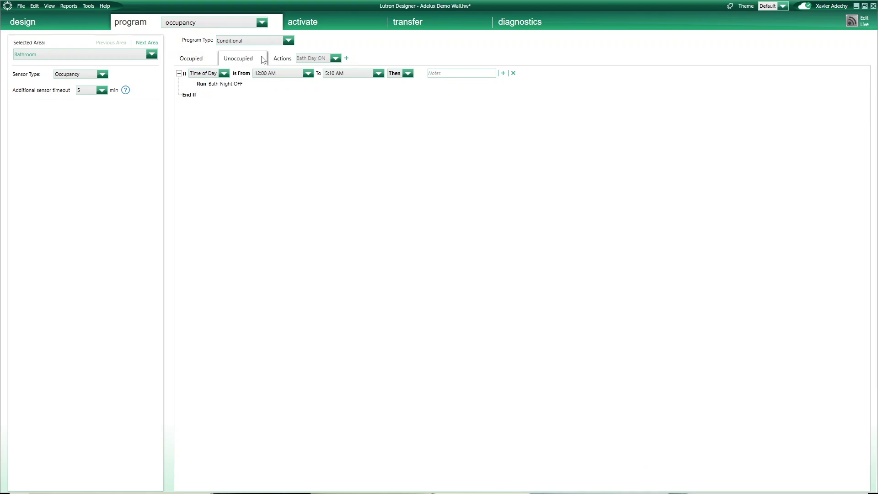
left_click(201, 99)
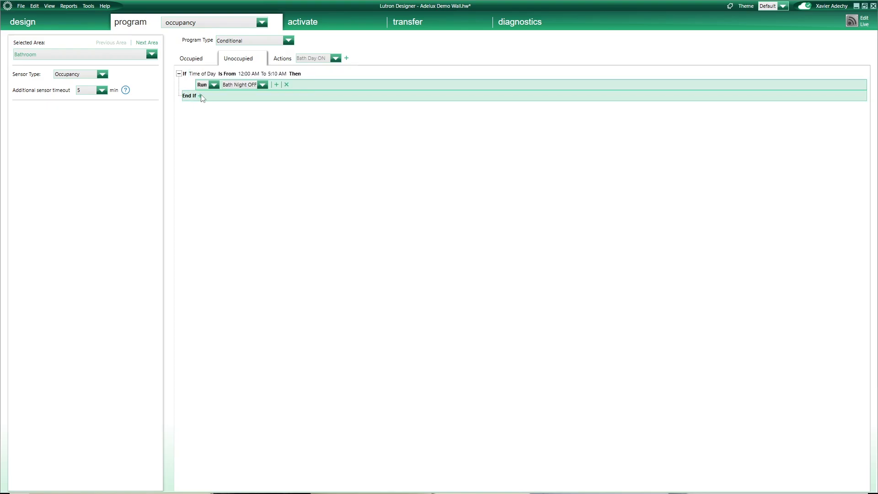
left_click(201, 96)
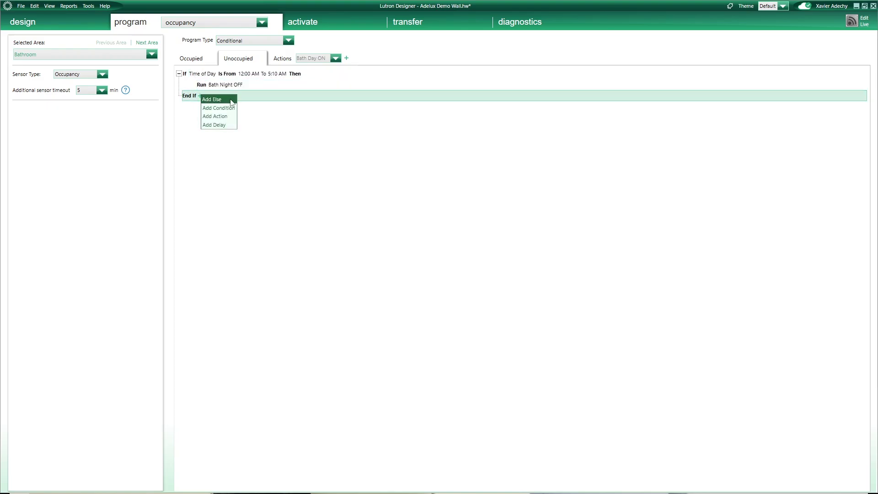
left_click(232, 100)
left_click(232, 106)
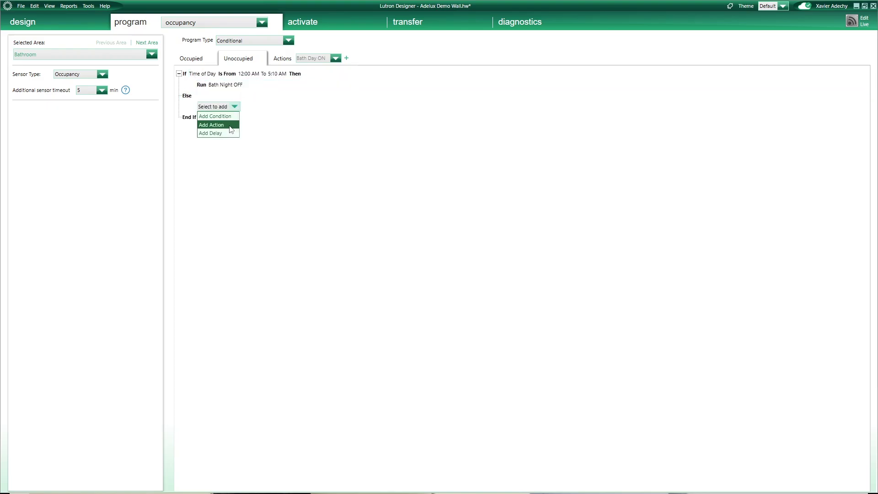
left_click(231, 125)
left_click(242, 108)
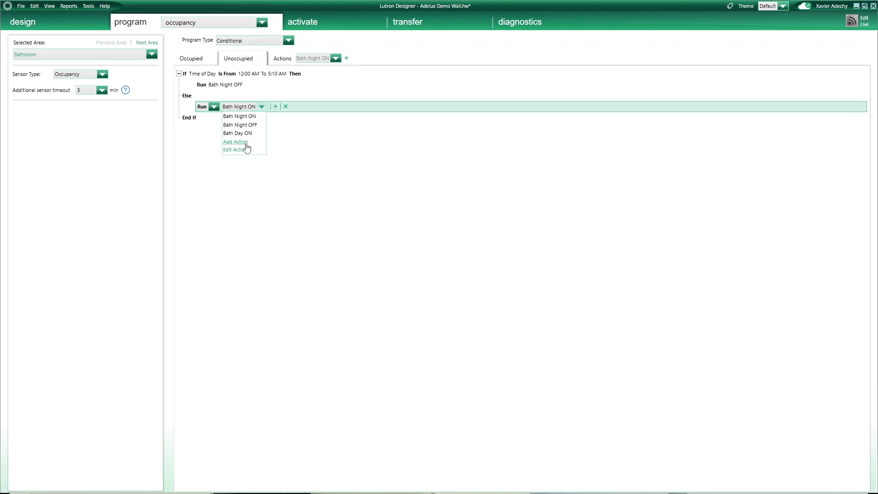
left_click(246, 143)
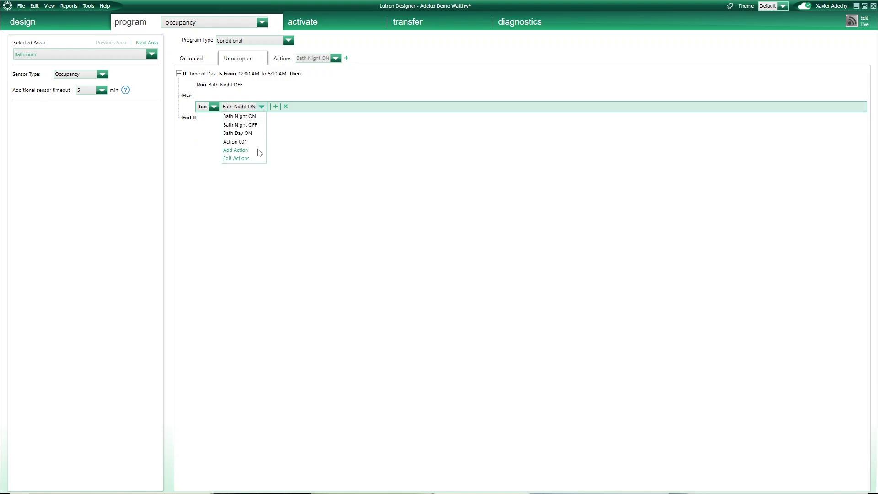
Open the actions for editing and rename the newly added Action 001 as Bath Day OFF.
left_click(245, 161)
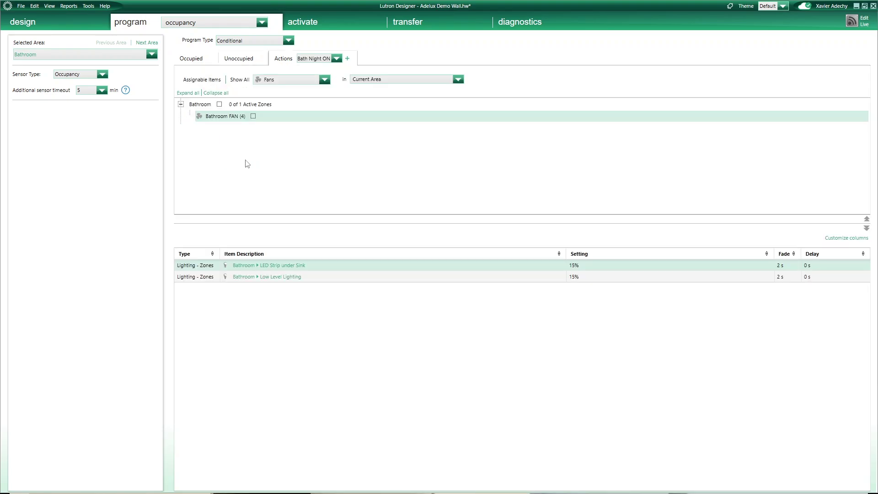
left_click(337, 59)
left_click(318, 100)
left_click(323, 60)
type("Bath Day O")
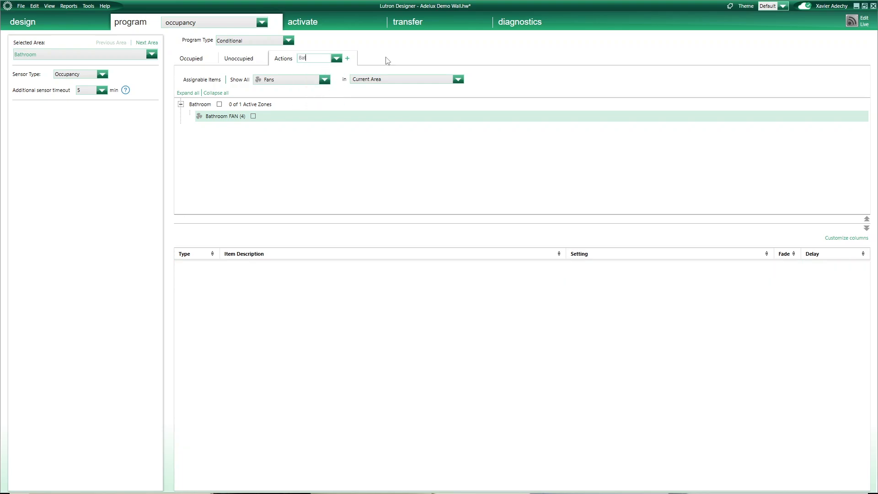
type("FF")
Assign all Bathroom lighting zones to Bath Day OFF at 0%.
left_click(324, 79)
left_click(277, 87)
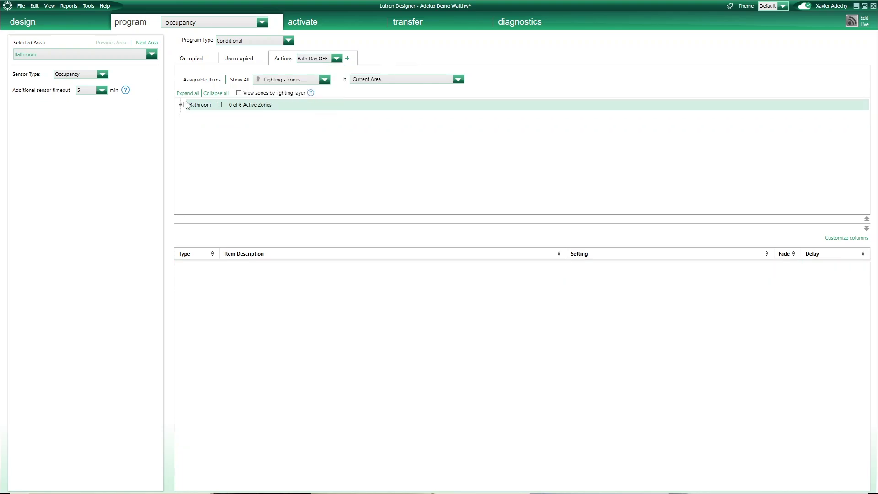
left_click(220, 105)
left_click(299, 105)
left_click(282, 157)
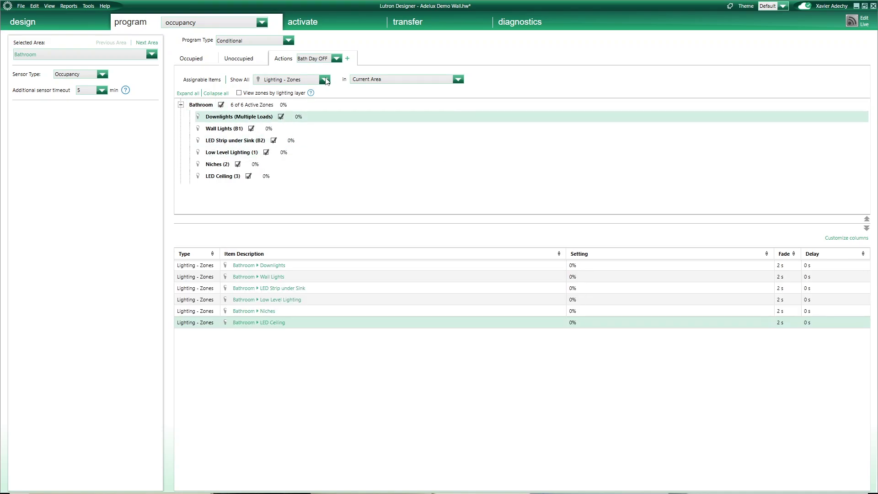
Assign Bathroom FAN to Bath Day OFF with the Off setting.
left_click(323, 79)
left_click(305, 107)
left_click(332, 116)
left_click(320, 145)
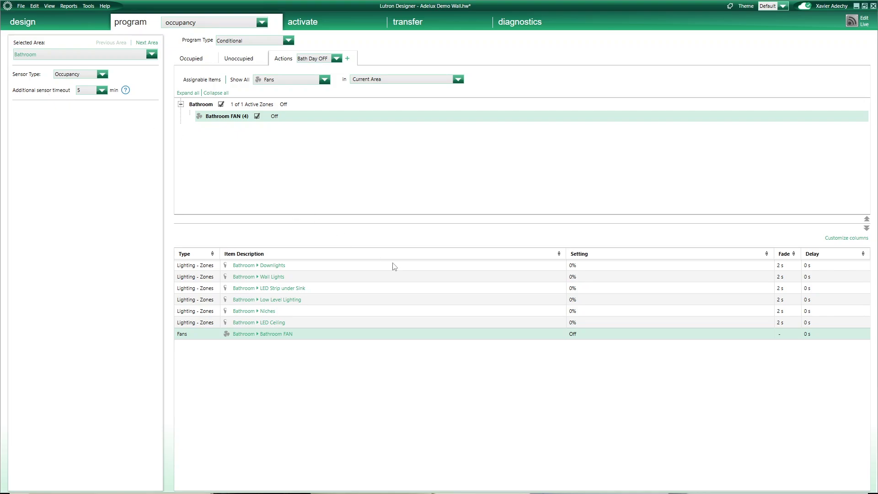
Set the delay of every lighting zone and the fan in Bath Day OFF to 300 s.
double_click(822, 265)
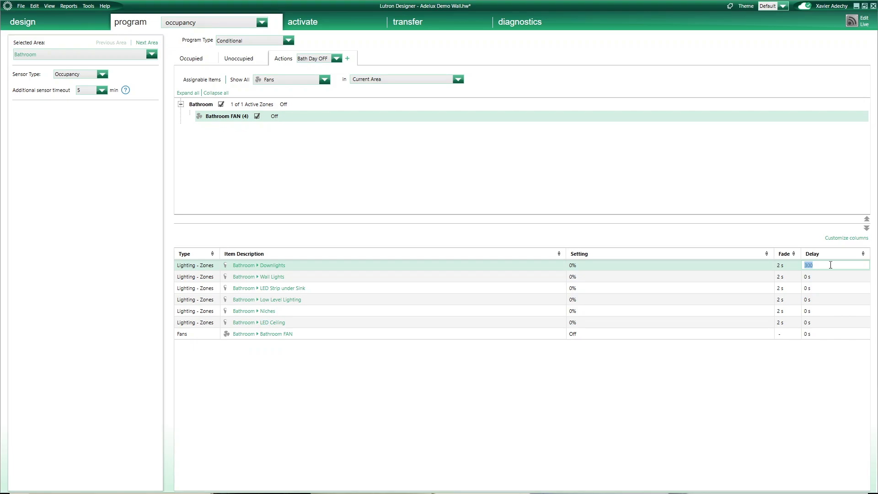
left_click(823, 277)
type("300")
left_click(823, 288)
type("300")
left_click(822, 300)
type("300")
left_click(823, 311)
type("300300")
left_click(823, 334)
type("300")
key("Return")
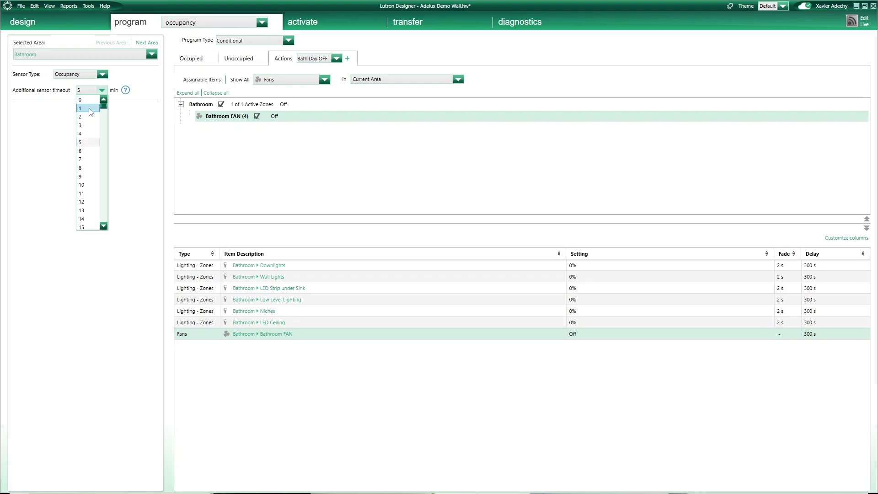
Set the additional sensor timeout to 1 min, then review the Bath Night OFF action and the Occupied program.
left_click(91, 109)
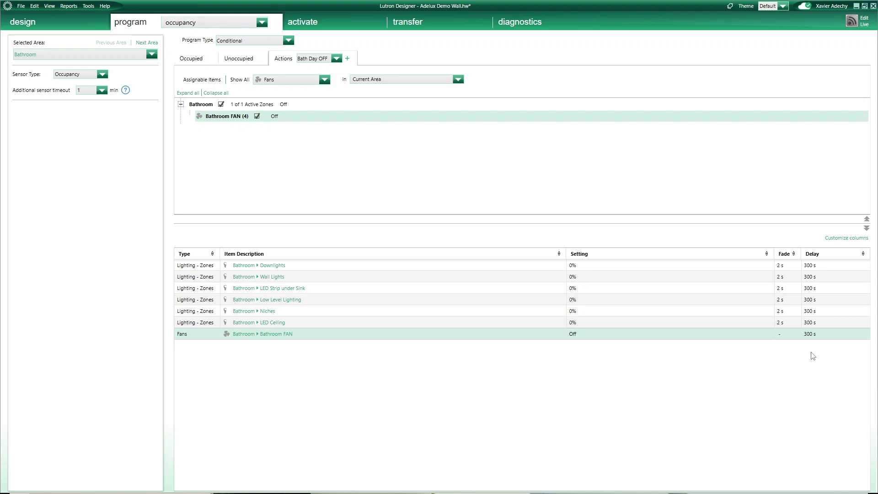
left_click(337, 59)
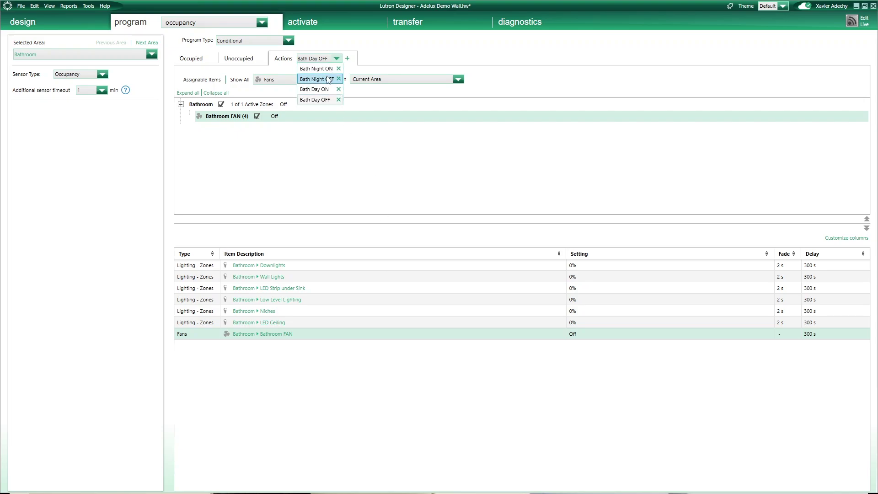
left_click(316, 79)
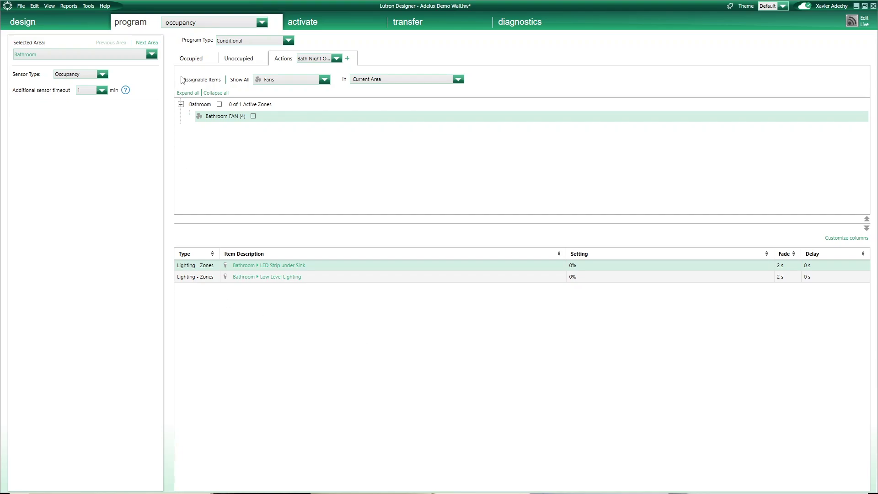
left_click(207, 63)
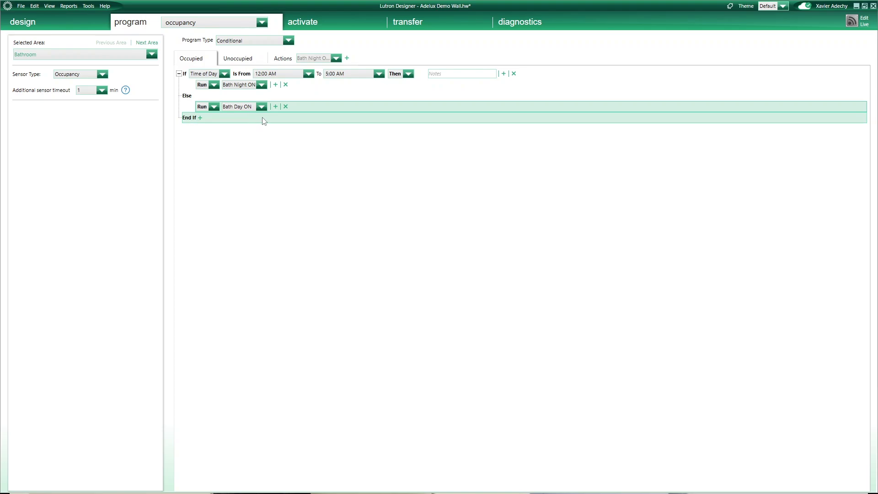
Set the Else branch of the Unoccupied program to run Bath Day OFF.
left_click(260, 61)
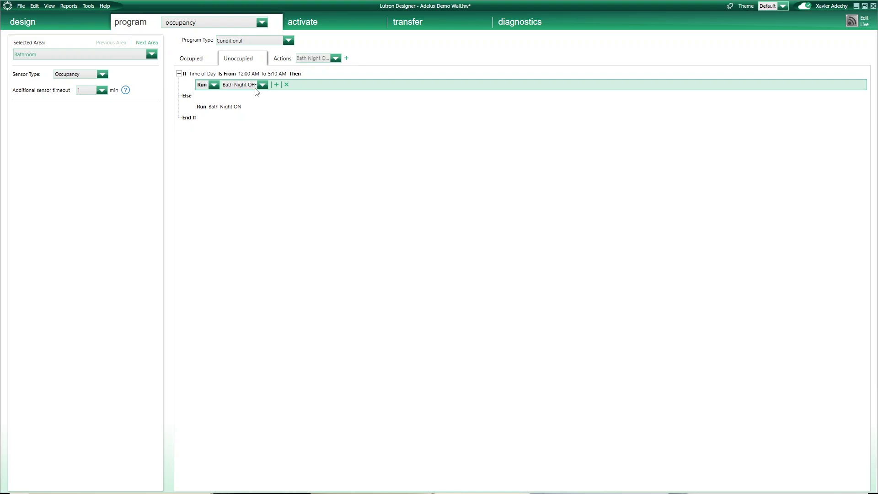
left_click(247, 107)
left_click(262, 107)
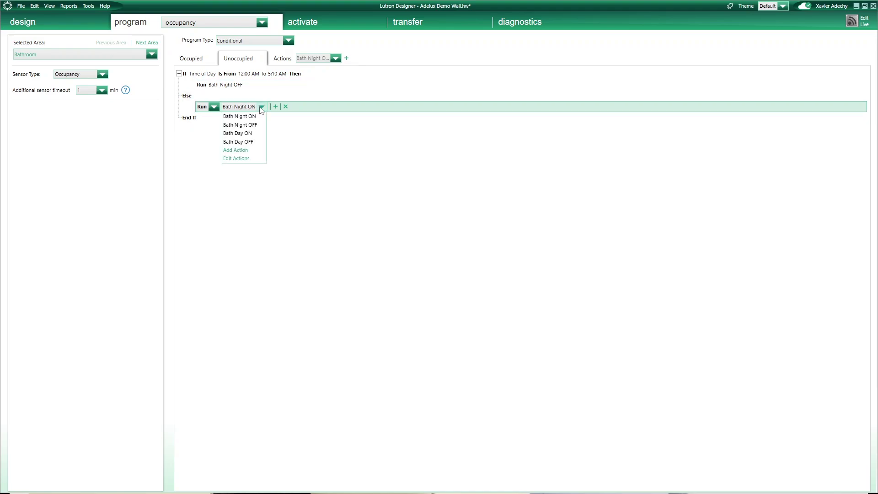
left_click(251, 142)
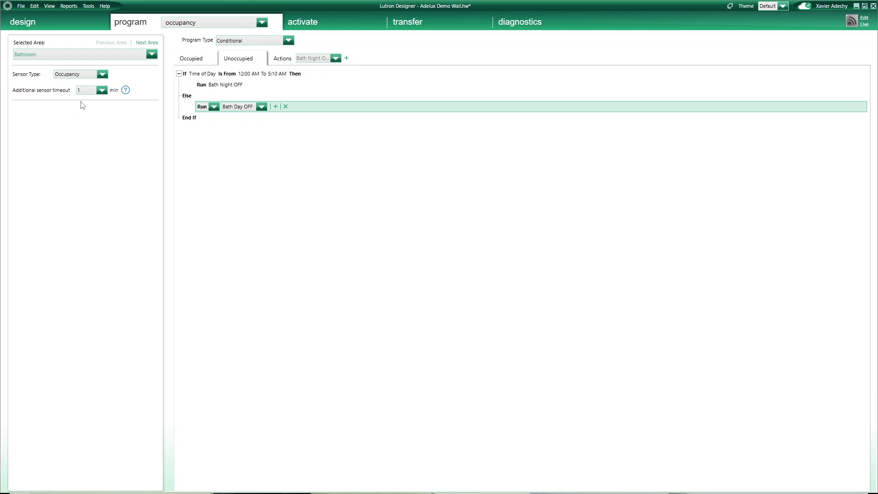
Open the Bath Day OFF action to review its assigned settings.
left_click(256, 73)
left_click(336, 58)
left_click(326, 100)
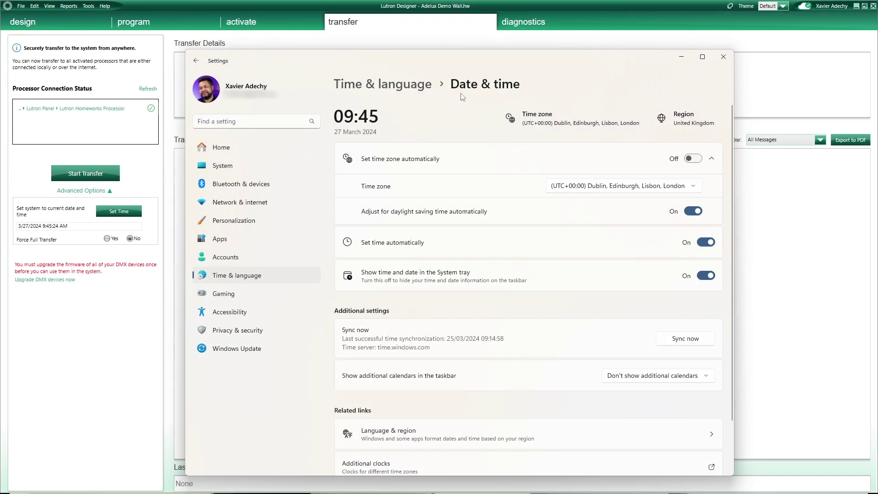
Turn off automatic time in the Windows date and time settings and set the computer's clock manually to 2:00 AM.
left_click(705, 243)
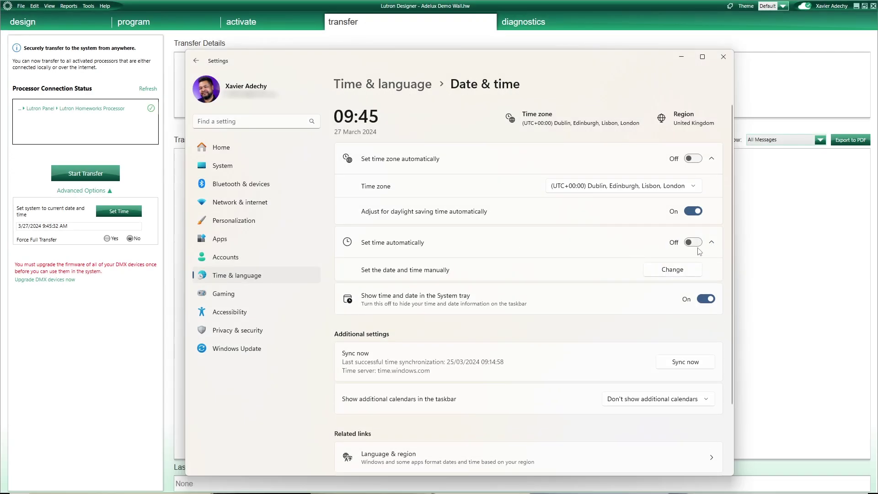
left_click(672, 270)
left_click(336, 281)
left_click(336, 256)
left_click(383, 281)
left_click(383, 256)
left_click(526, 316)
Return to Lutron Designer and set the system to the computer's current date and time.
left_click(681, 56)
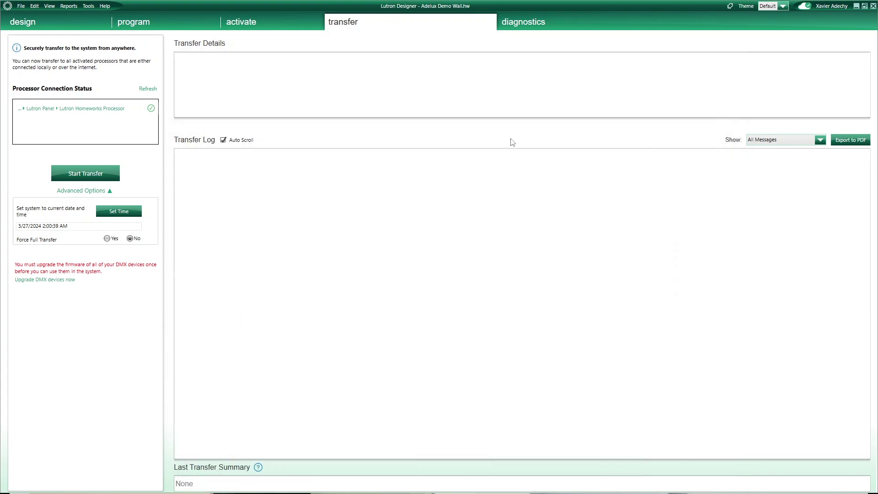
left_click(136, 215)
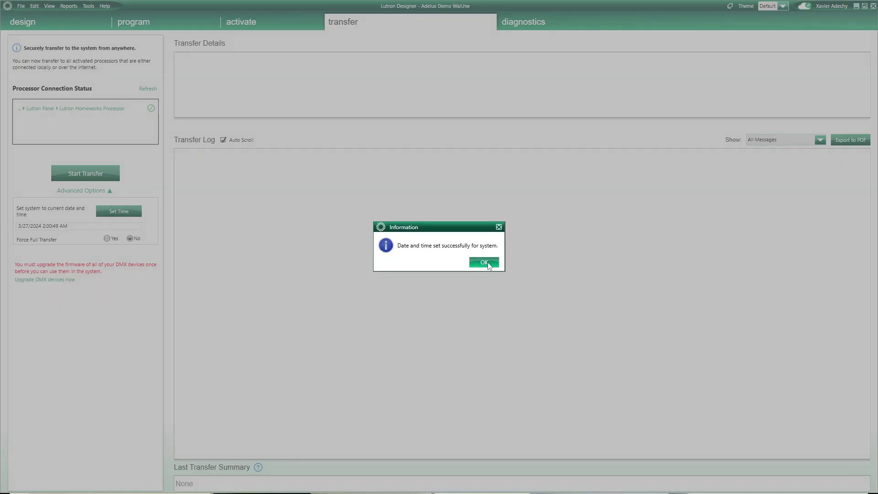
left_click(485, 263)
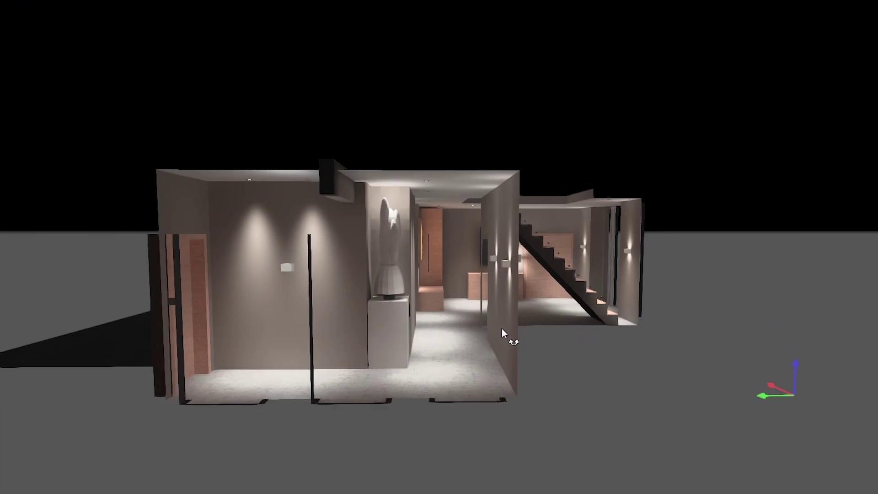
Examine the hallway with the staircase, artwork and wall lights up close in the 3D house model.
left_click_drag(502, 329, 457, 445)
middle_click_drag(478, 445, 436, 309)
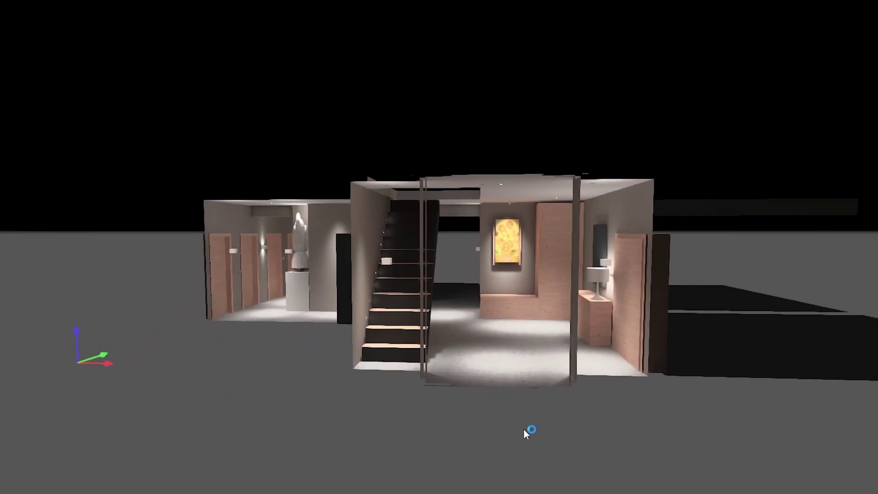
scroll(522, 382, "up", 10)
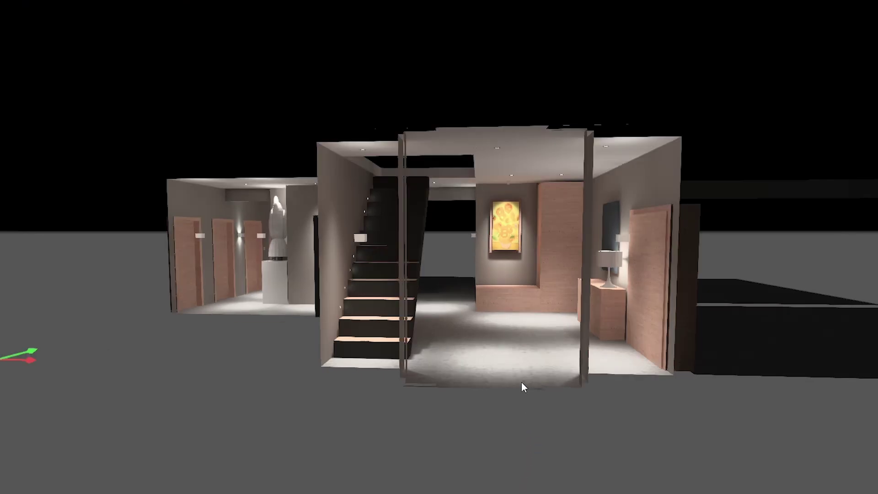
scroll(525, 368, "up", 3)
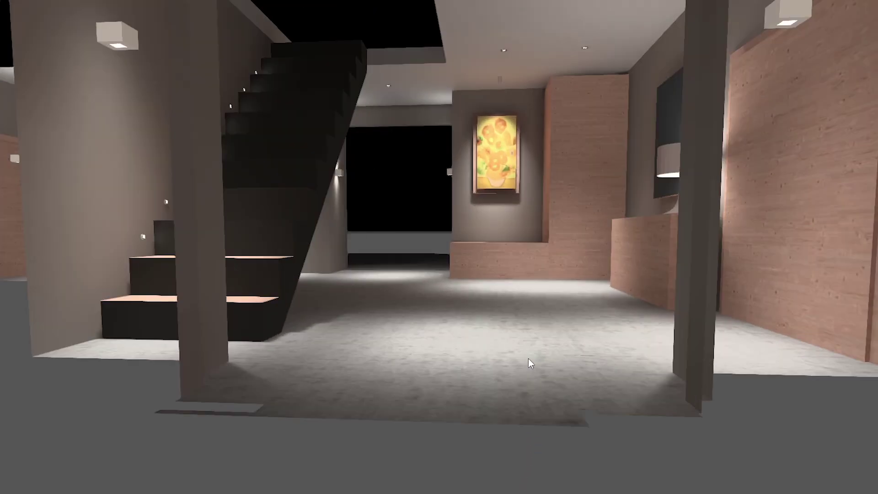
scroll(522, 215, "up", 5)
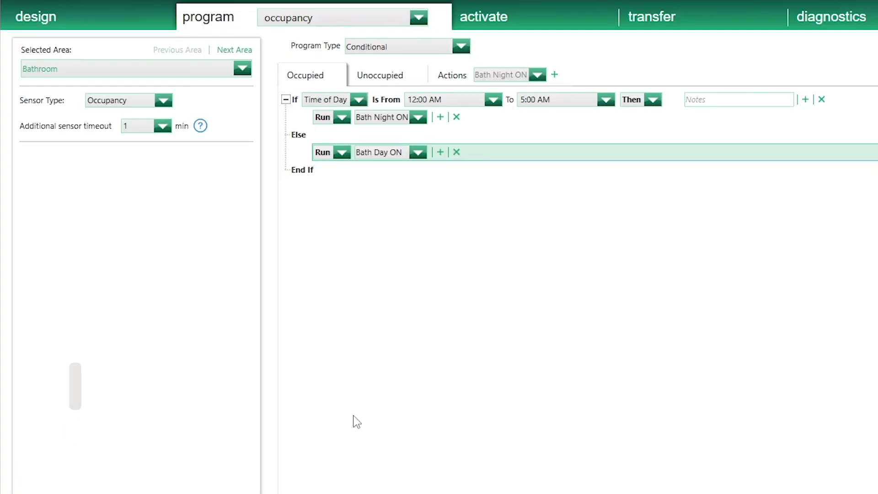
Open the occupancy programming for the Hallway area and set its program type to Conditional.
left_click(418, 17)
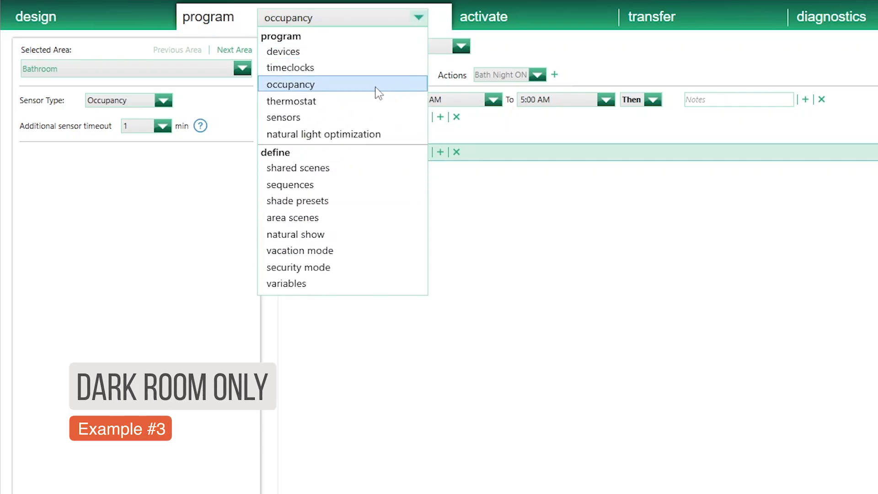
left_click(378, 87)
left_click(243, 68)
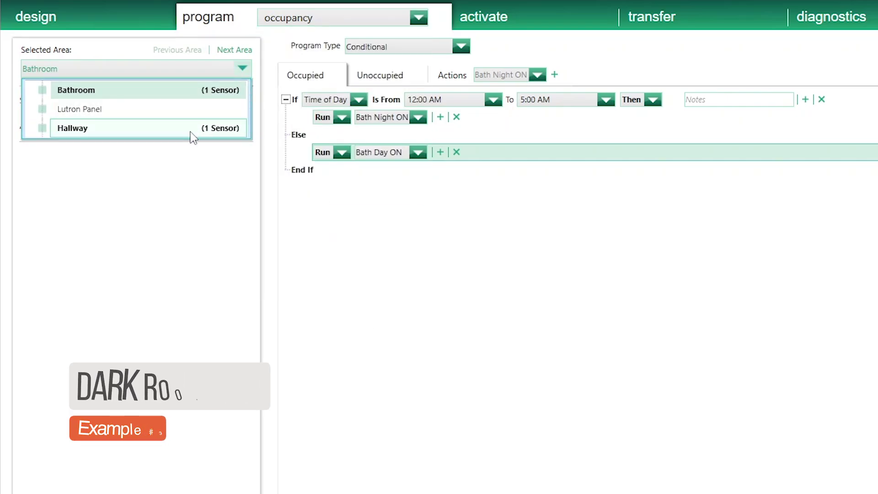
left_click(191, 130)
left_click(460, 46)
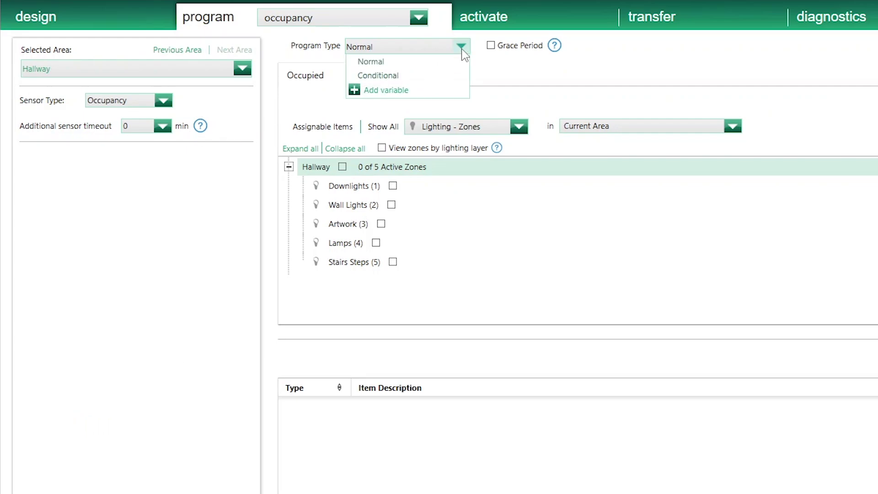
left_click(443, 79)
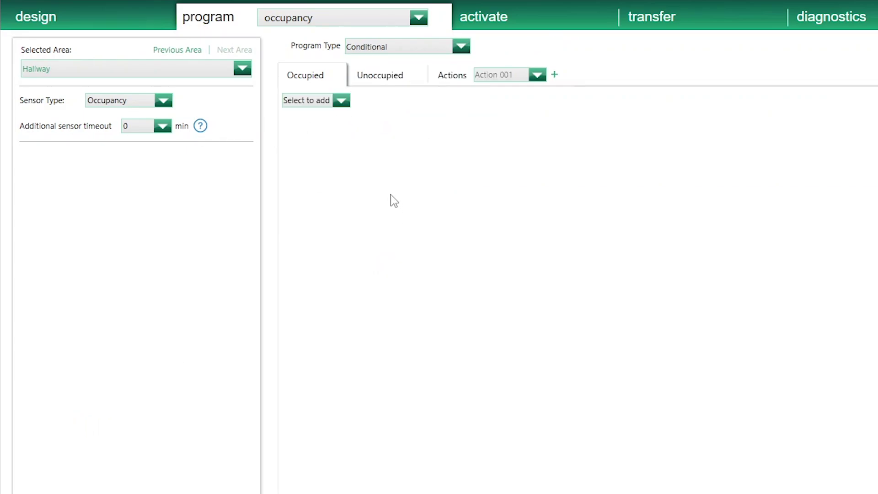
Add a Time of Day condition from Sunset to Sunrise to the Hallway's Occupied program.
left_click(342, 102)
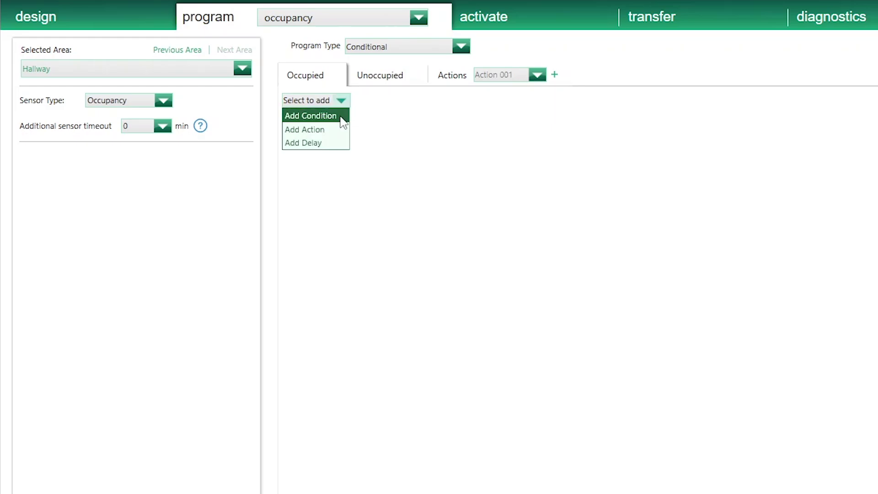
left_click(343, 114)
left_click(377, 99)
mouse_move(329, 114)
left_click(403, 118)
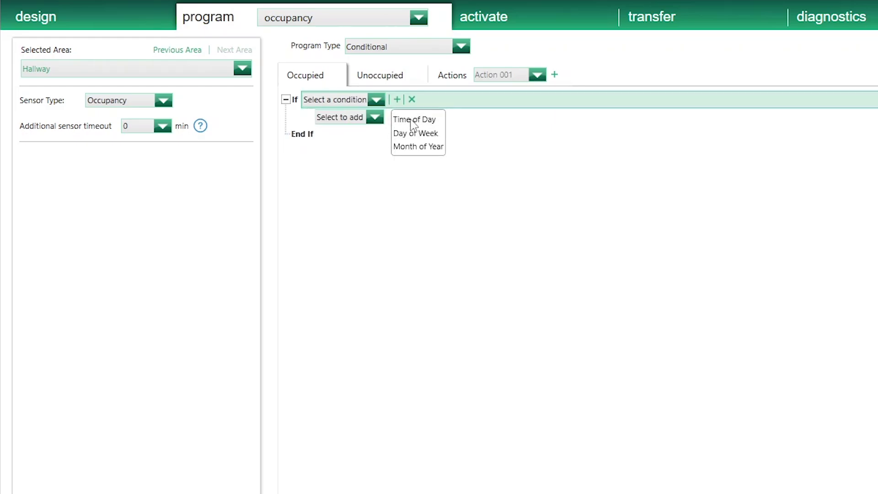
left_click(398, 99)
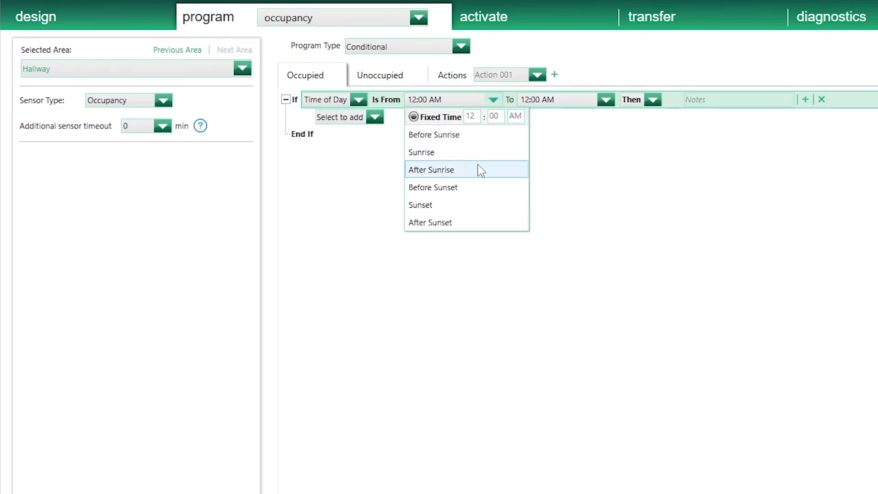
left_click(475, 205)
left_click(593, 151)
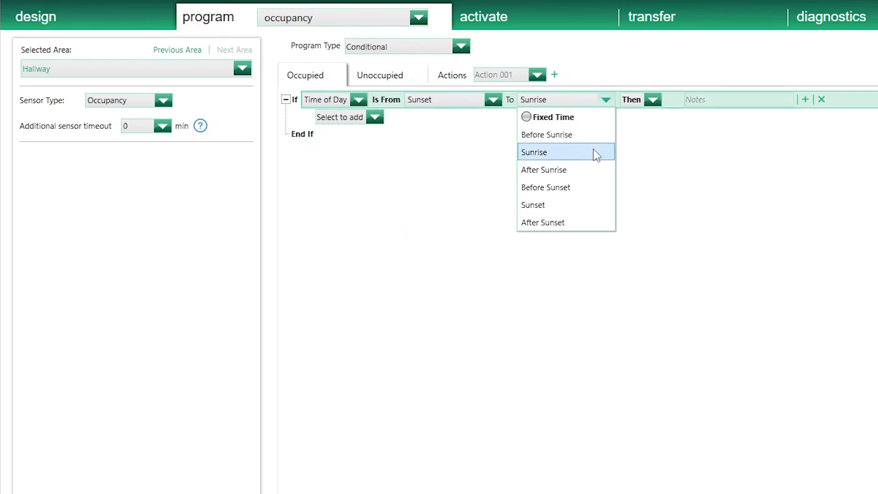
left_click(667, 177)
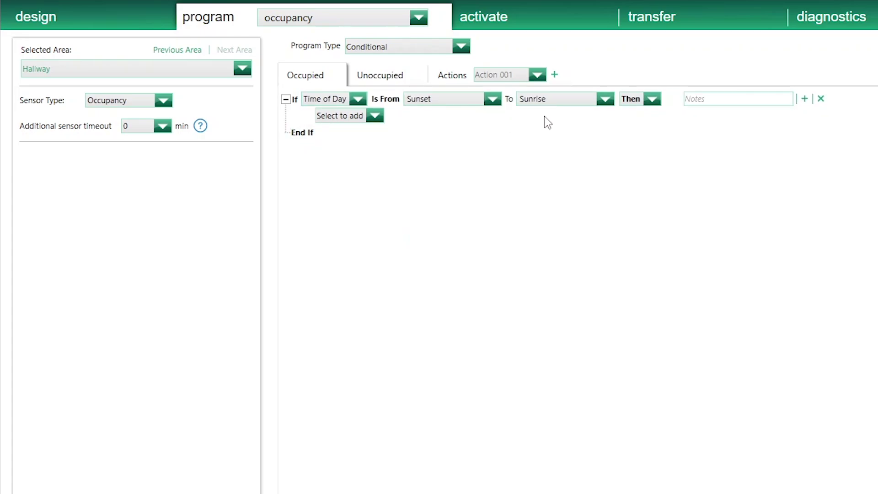
Extend the Time of Day condition with an "and" condition requiring the Hallway area to be in Off Scene.
left_click(658, 102)
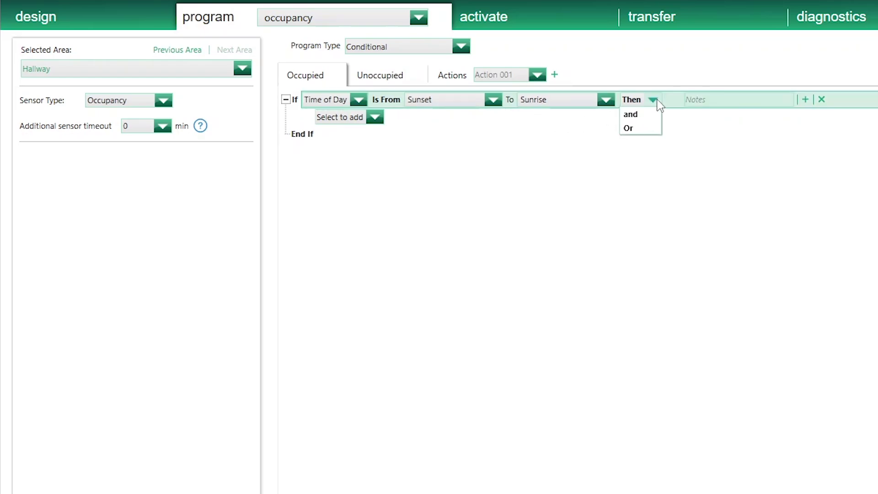
left_click(631, 114)
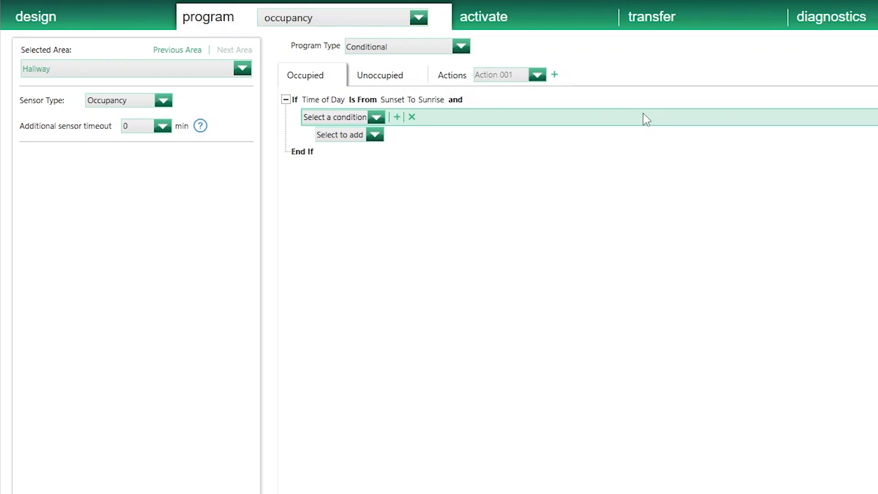
left_click(377, 117)
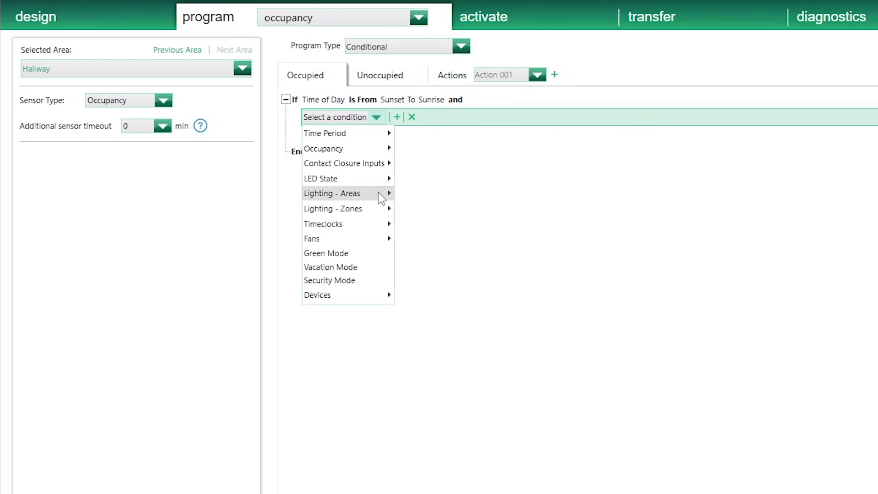
mouse_move(378, 192)
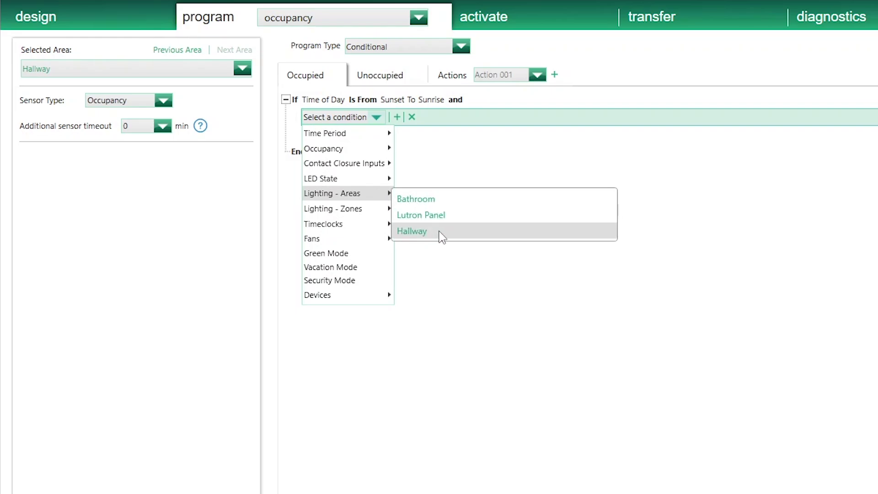
left_click(413, 232)
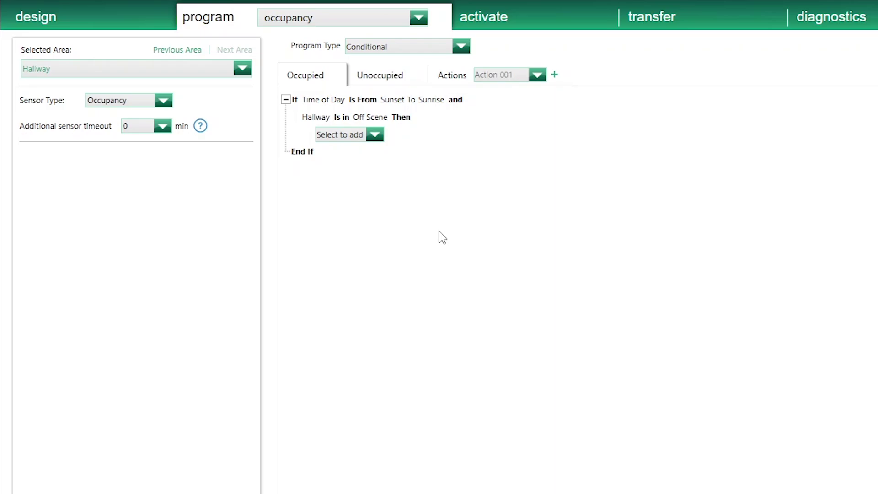
mouse_move(366, 122)
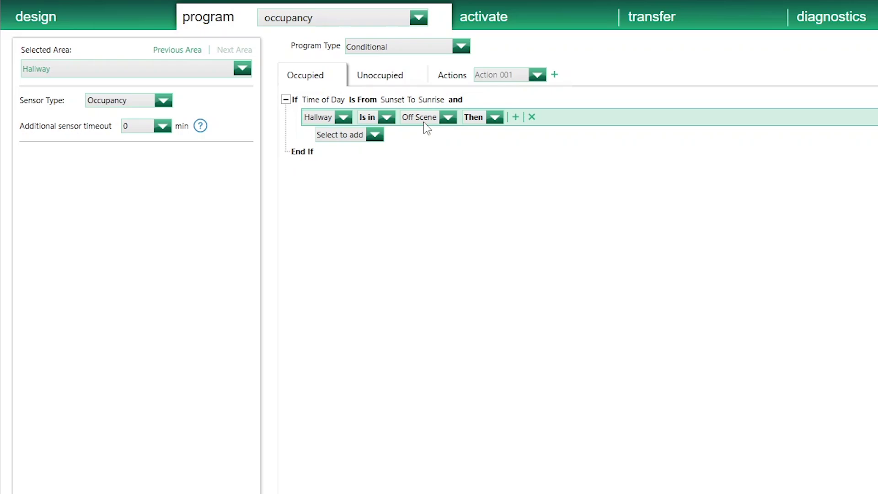
Add a Run action under the two conditions and rename Action 001 to Hall On.
left_click(381, 137)
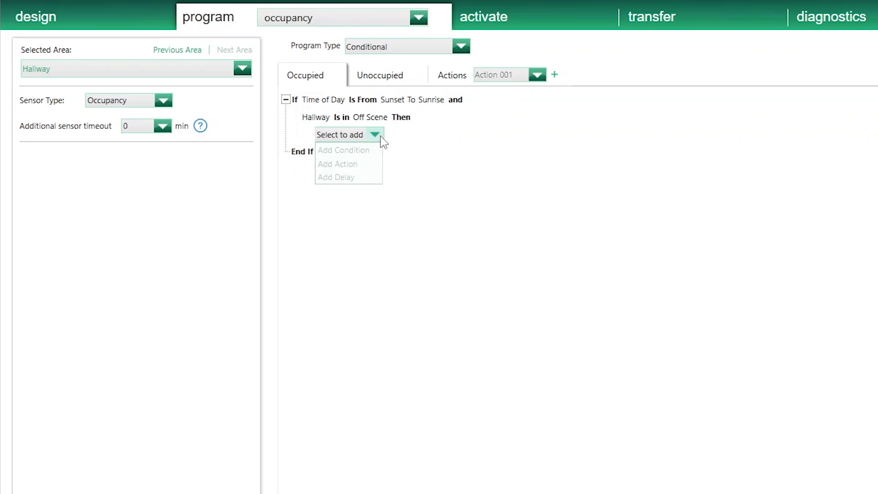
left_click(371, 165)
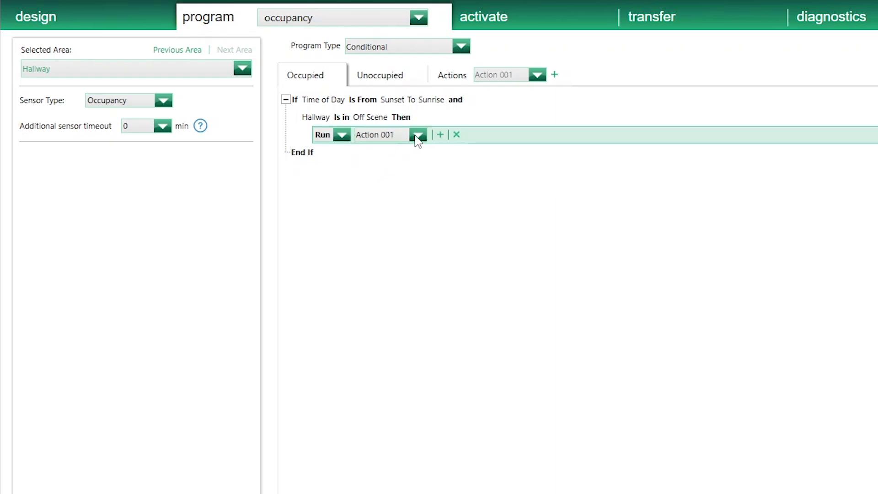
left_click(417, 134)
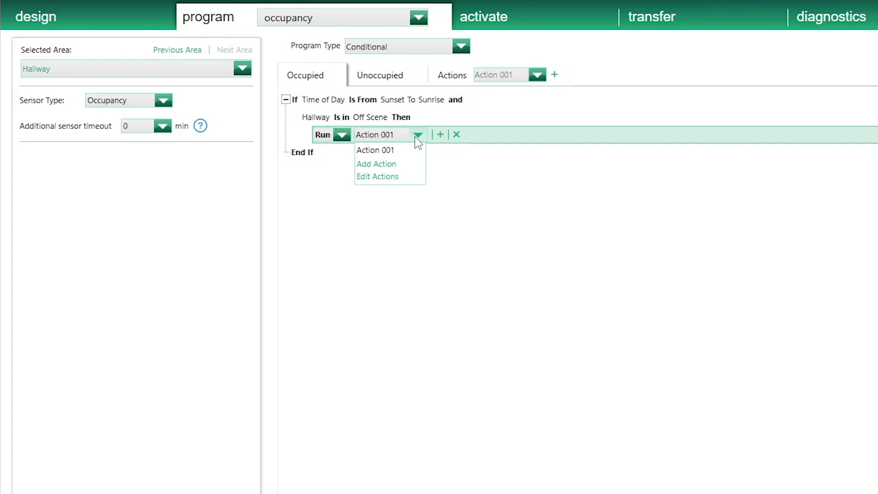
left_click(403, 176)
type("Hall On")
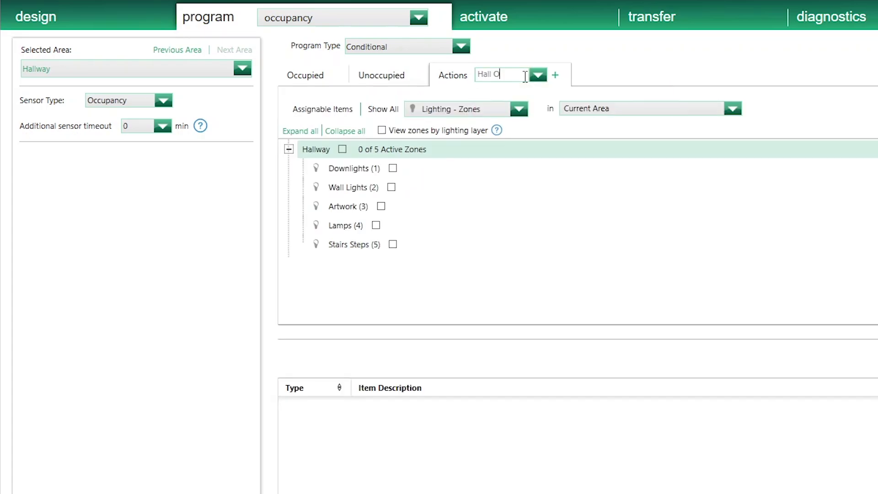
In Hall On, set Downlights and Wall Lights to 75% and Artwork, Lamps and Stairs Steps to 50%.
left_click(354, 169)
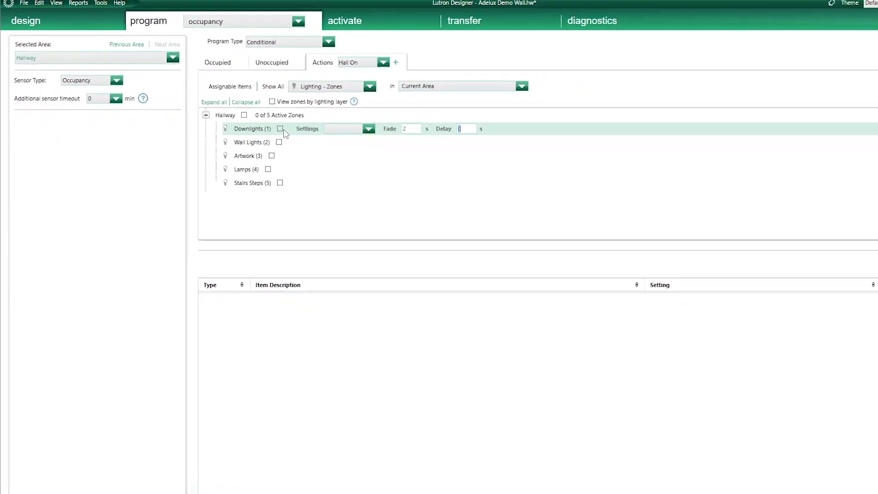
left_click(517, 168)
left_click(310, 145)
left_click(275, 129)
left_click(325, 128)
left_click(308, 155)
left_click(293, 142)
left_click(319, 140)
left_click(299, 170)
left_click(276, 154)
left_click(314, 152)
left_click(285, 181)
left_click(268, 166)
left_click(315, 164)
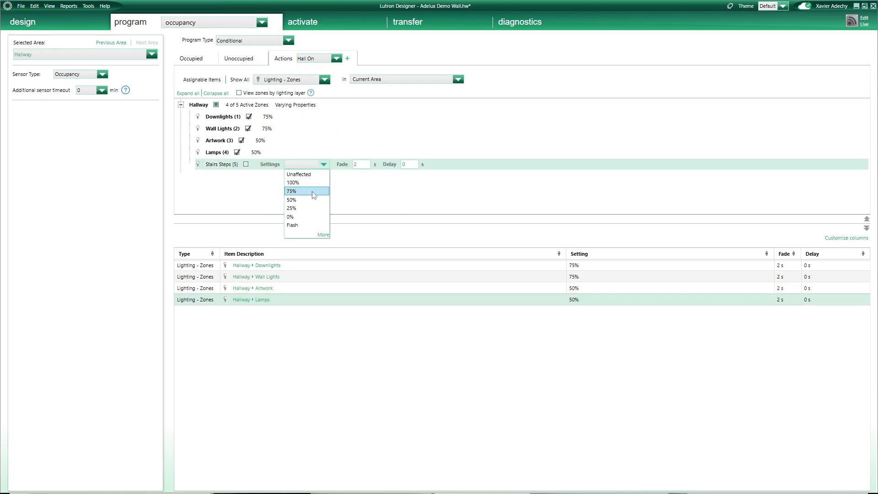
left_click(288, 193)
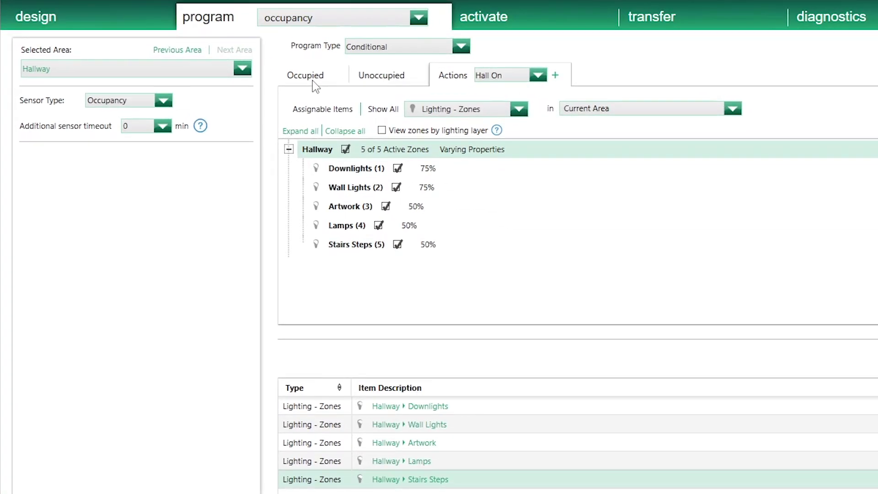
Return to the Hallway's Occupied program and review its conditions and the Hall On action.
left_click(195, 61)
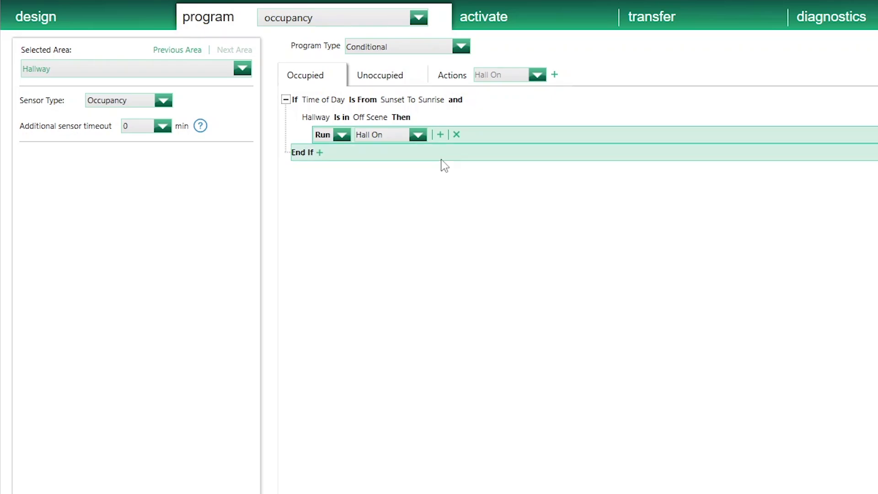
left_click(422, 193)
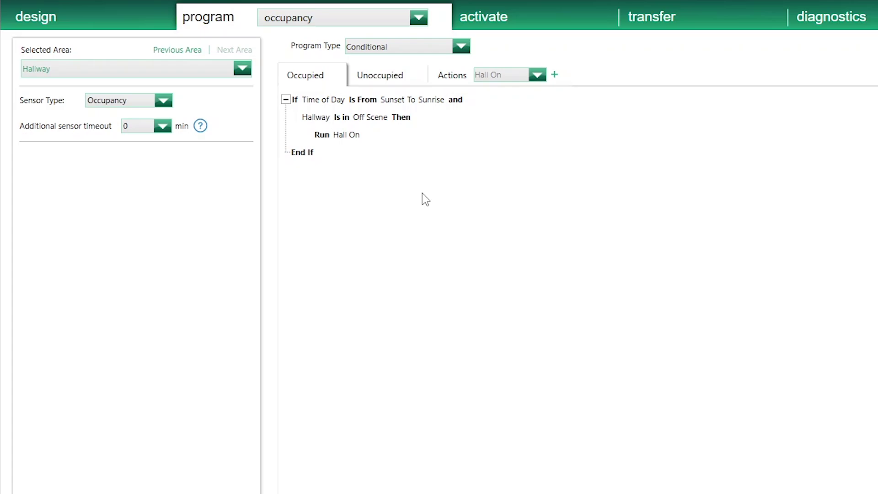
left_click(424, 101)
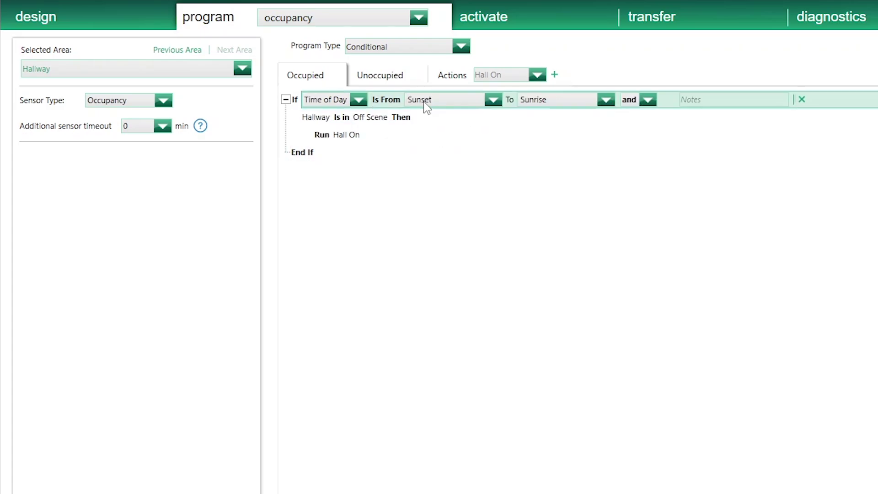
Add a Run action to the Hallway's Unoccupied program and open the actions for editing.
left_click(416, 77)
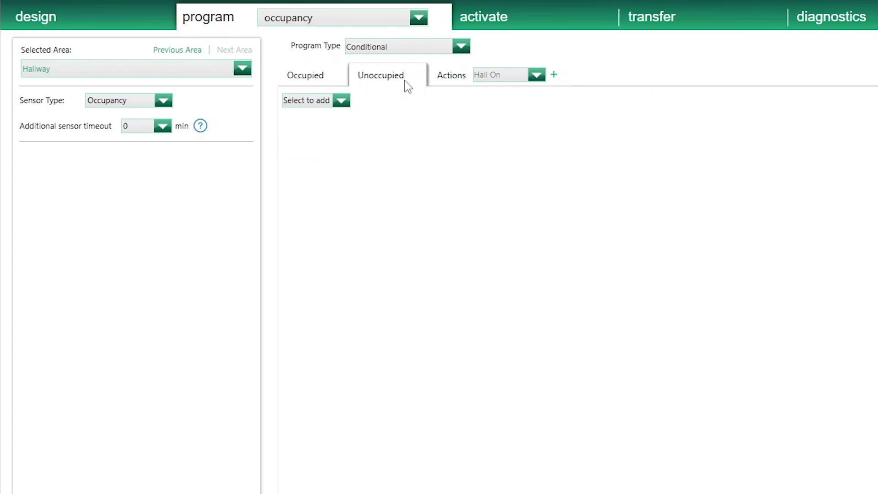
left_click(341, 100)
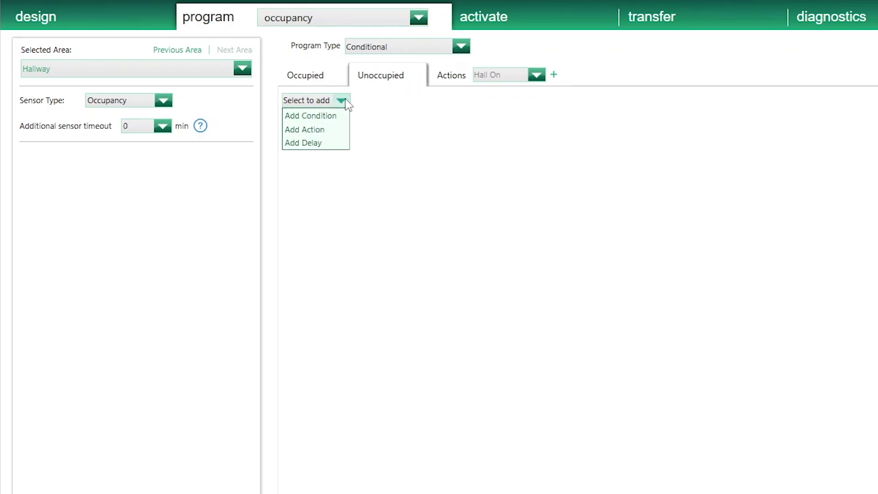
left_click(341, 129)
left_click(393, 100)
left_click(374, 137)
left_click(366, 156)
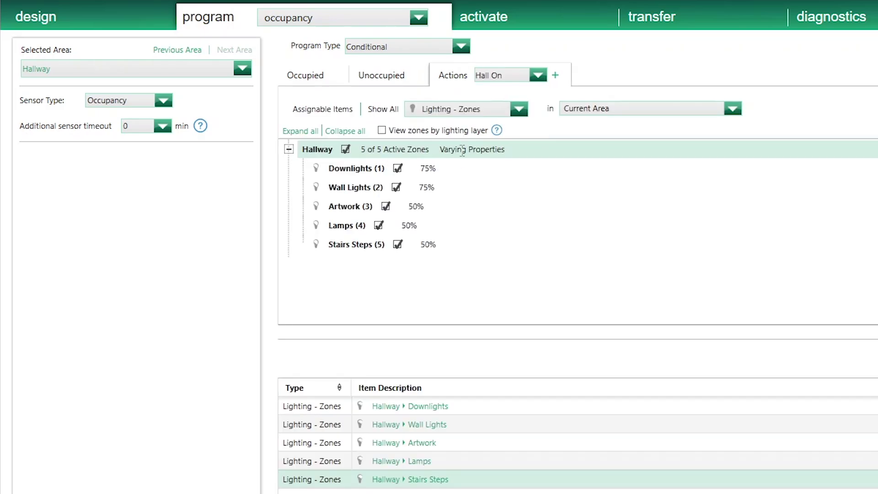
Create a new action named Hall Off that sets all Hallway lighting zones to 0%.
left_click(538, 75)
left_click(489, 106)
type("Hall O")
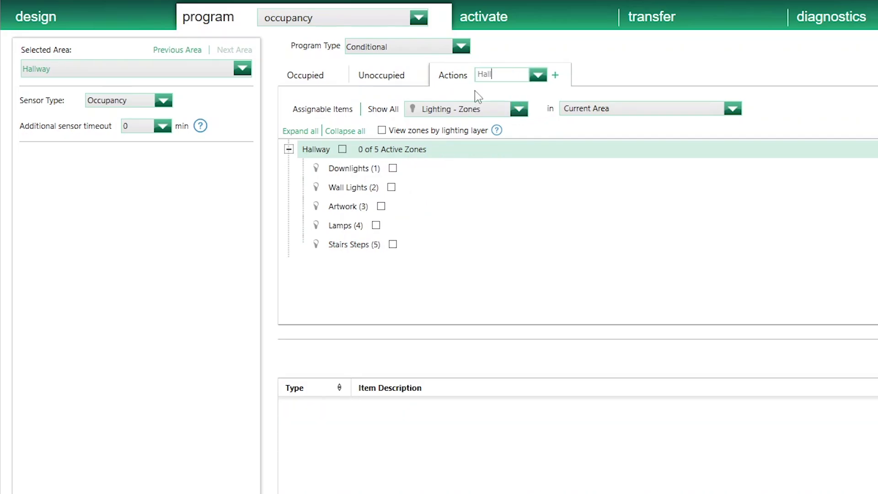
type("ff")
key("Return")
left_click(468, 150)
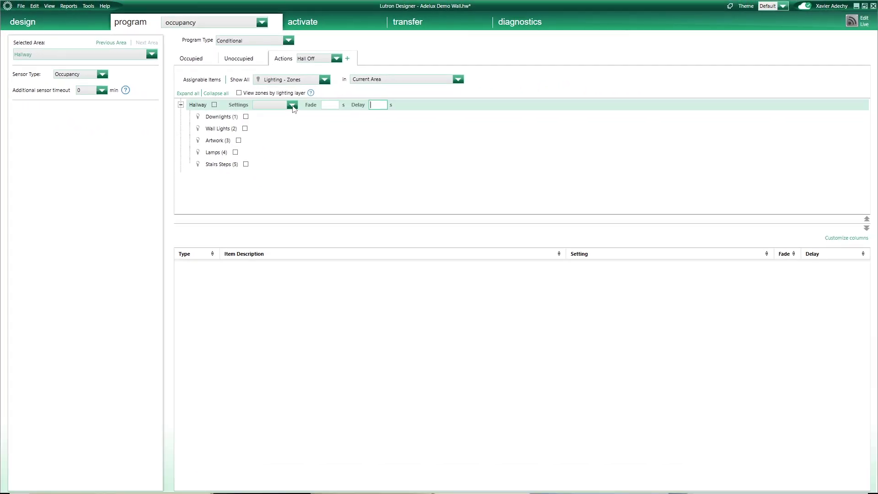
left_click(278, 157)
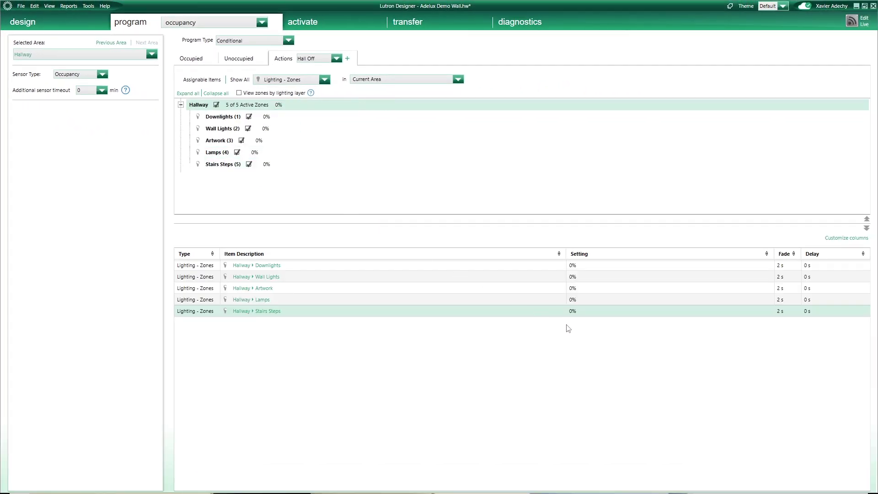
Make the Hallway's Unoccupied program run the Hall Off action.
left_click(259, 61)
left_click(247, 75)
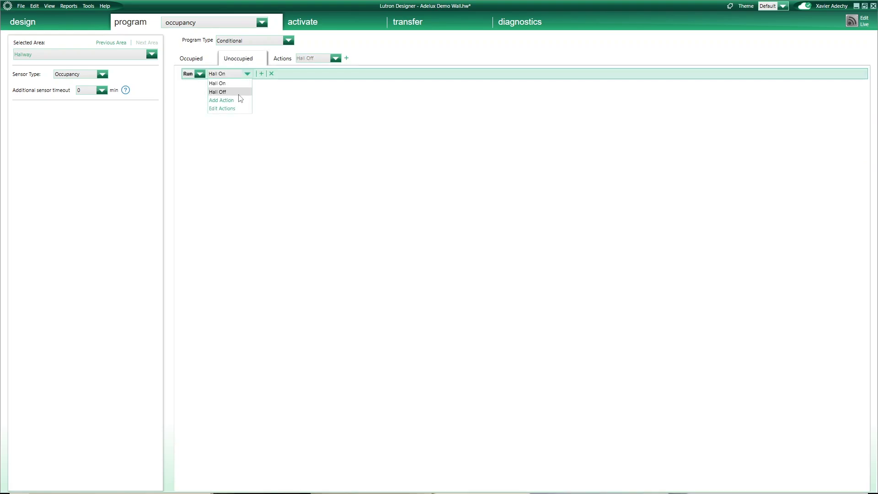
left_click(230, 93)
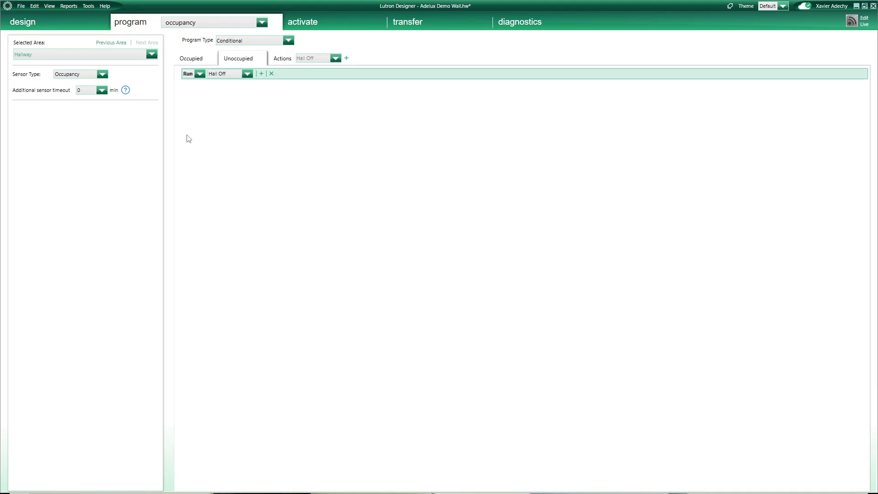
Set the Hallway's additional sensor timeout to 10 minutes and review its Occupied and Unoccupied programs.
left_click(101, 91)
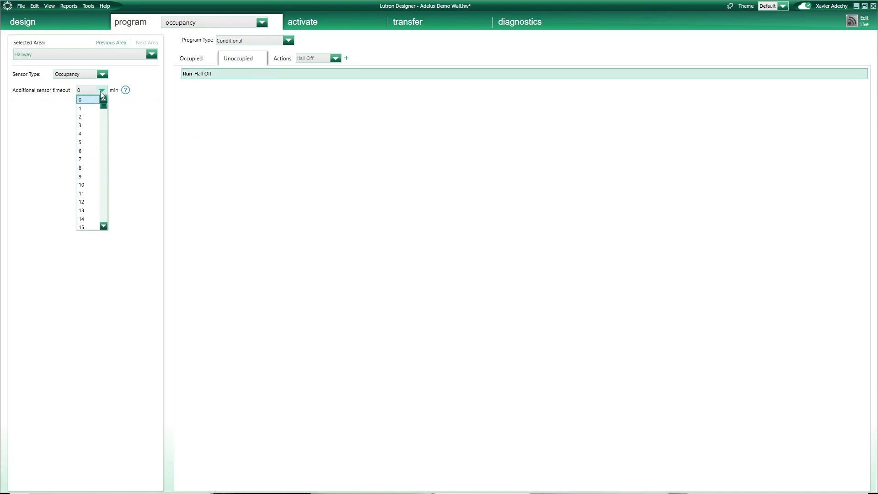
left_click(91, 186)
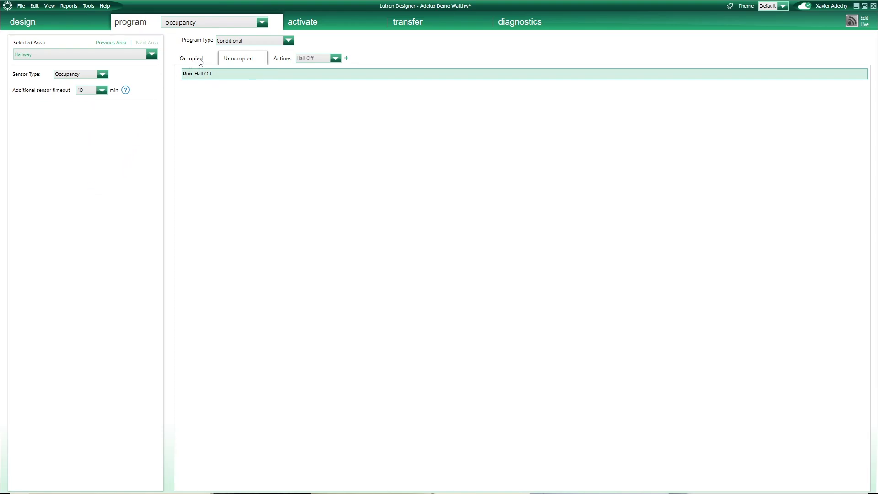
left_click(213, 59)
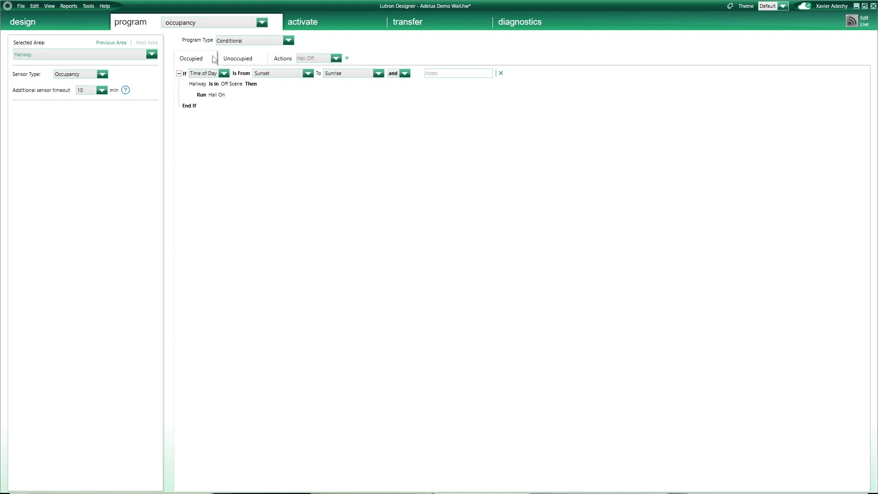
left_click(262, 61)
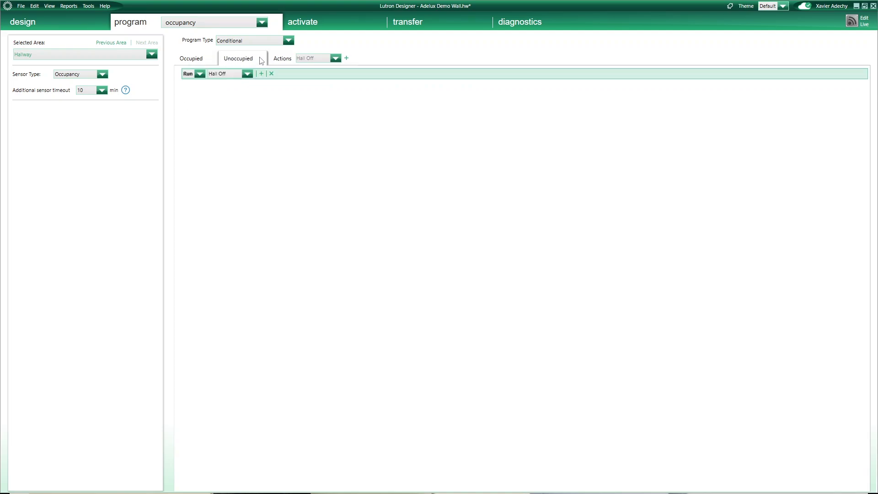